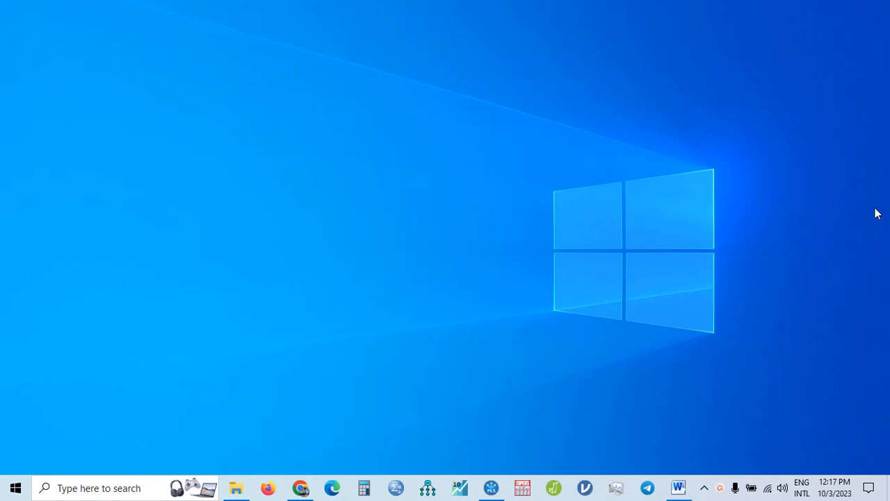
Step: Switch to SmartPLS and create a new project named "Uji Validitas Konvergen"
click(491, 488)
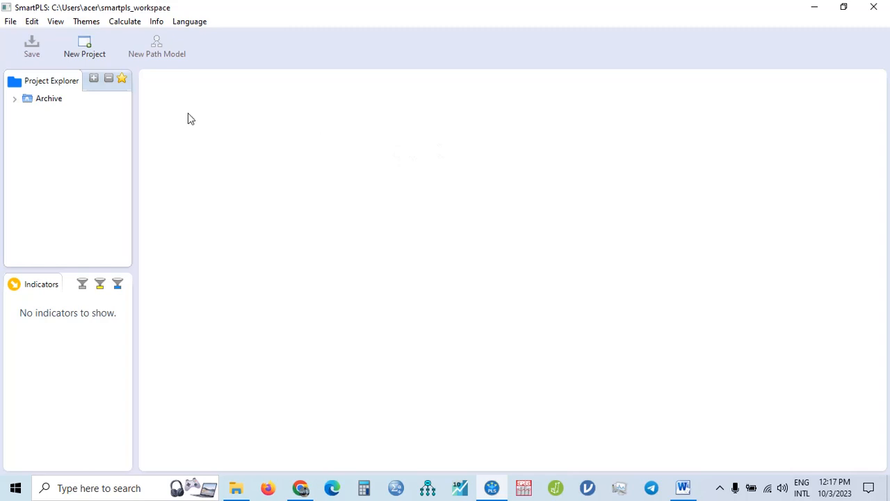
click(89, 54)
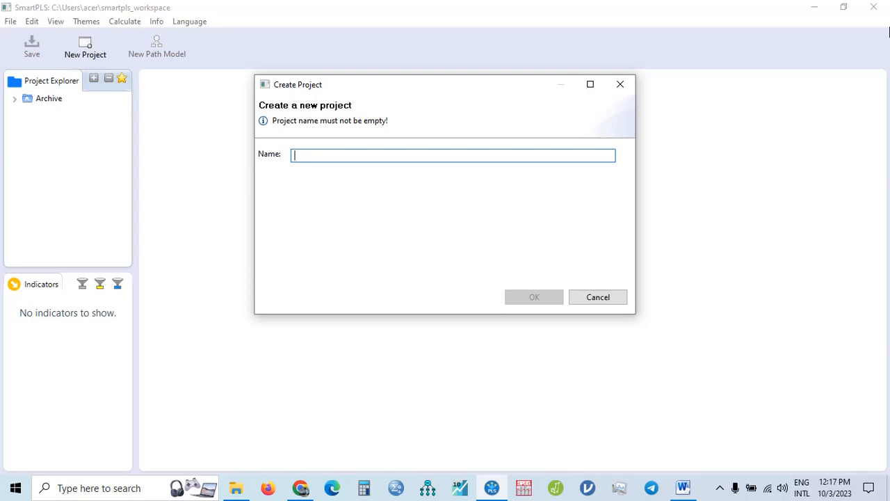
text(Uji)
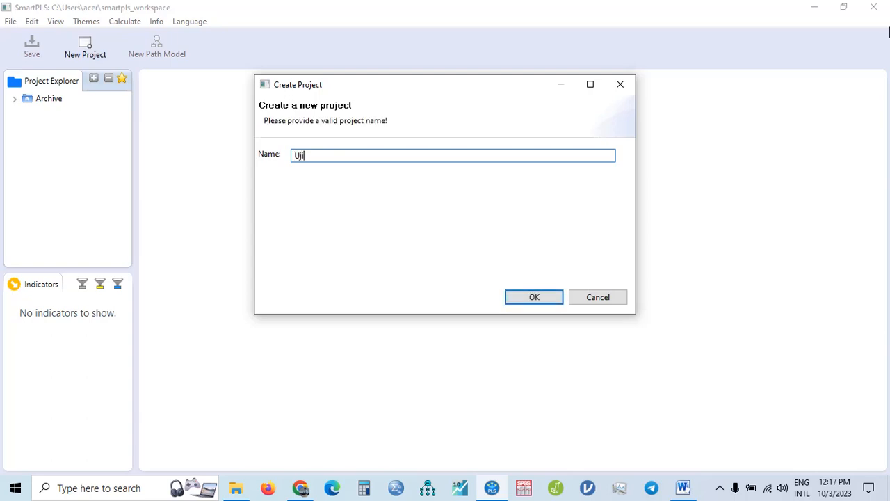
text( Validitas Konvergen)
click(532, 298)
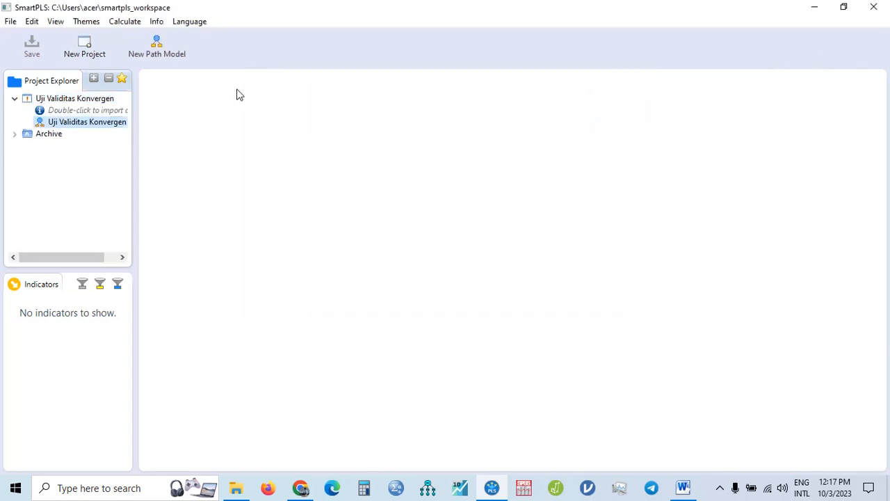
Step: Import the data file "Data Uji Coba SmartPLS" into the project, keeping its suggested name
double_click(103, 113)
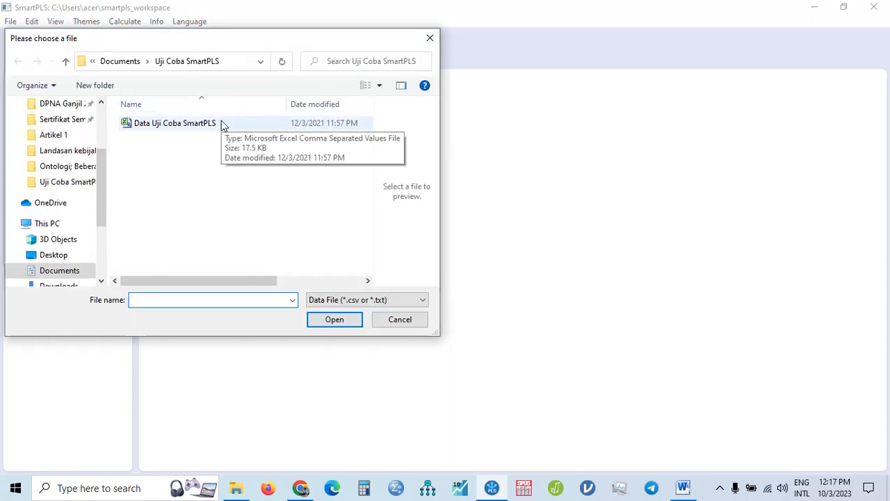
click(265, 123)
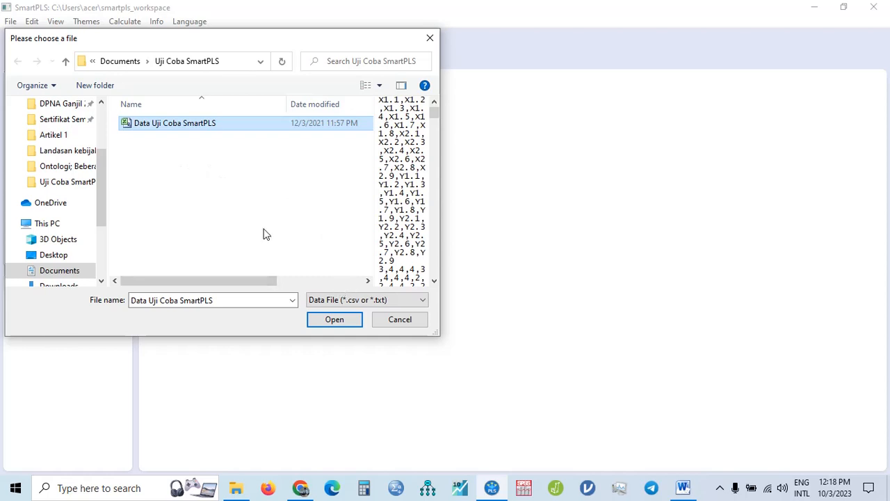
click(334, 320)
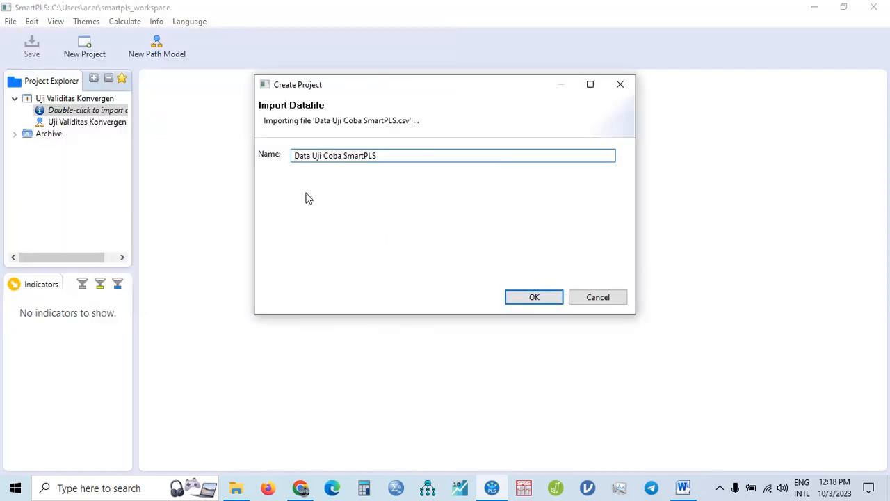
click(517, 299)
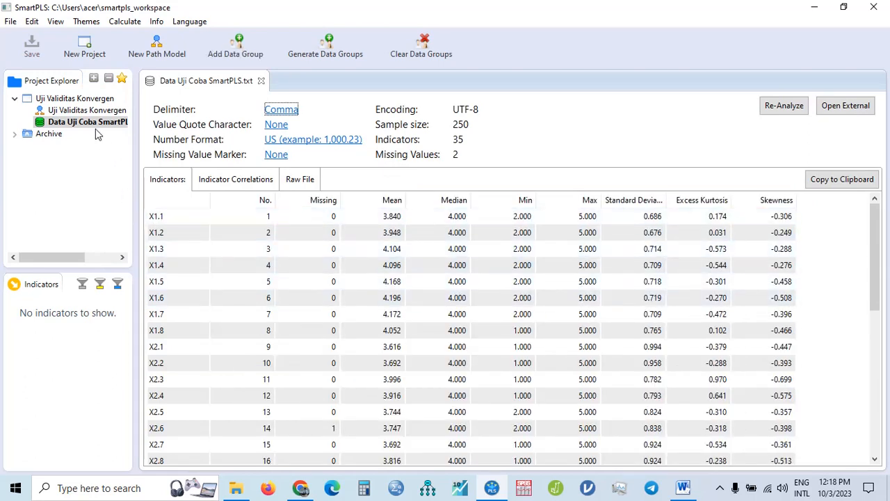
Step: Open the Uji Validitas Konvergen path model and place indicators X1.1 to X1.8 on the canvas as one latent variable
click(62, 111)
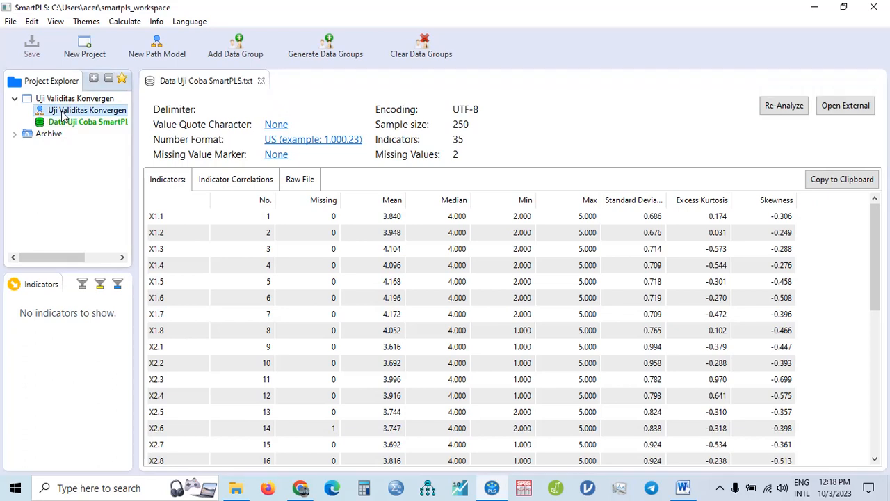
double_click(63, 112)
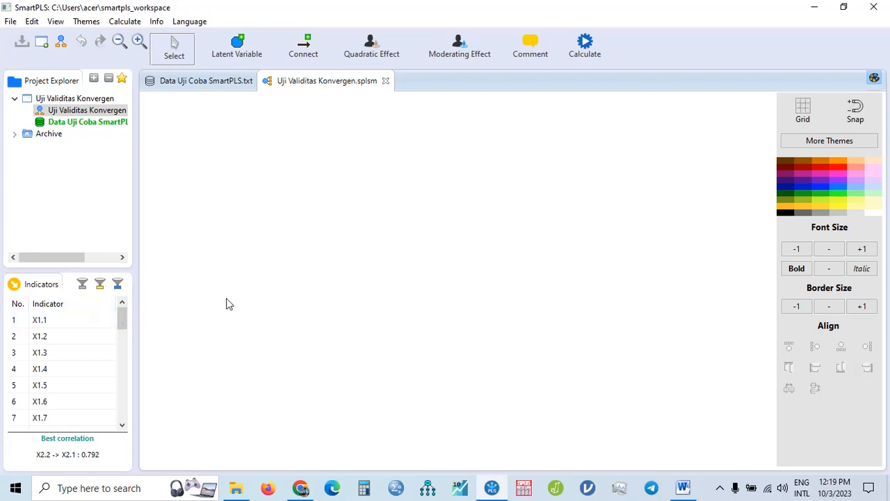
click(85, 321)
scroll(87, 343, down, 1)
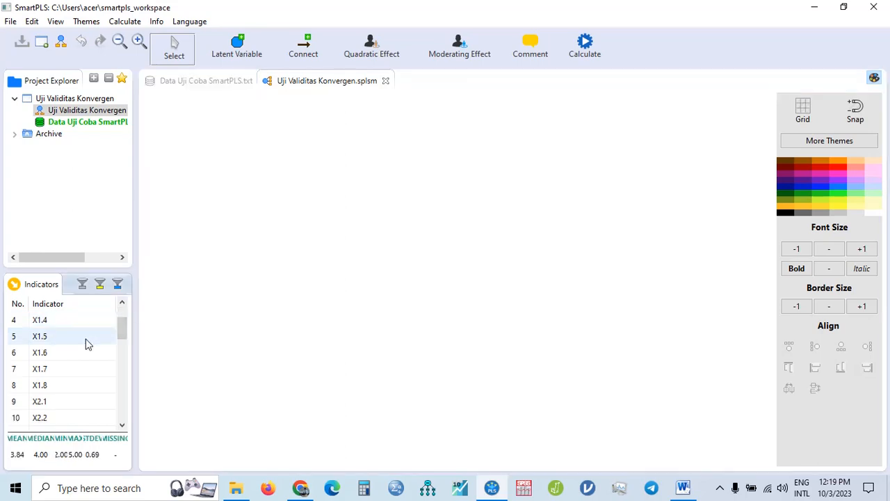
scroll(87, 343, down, 1)
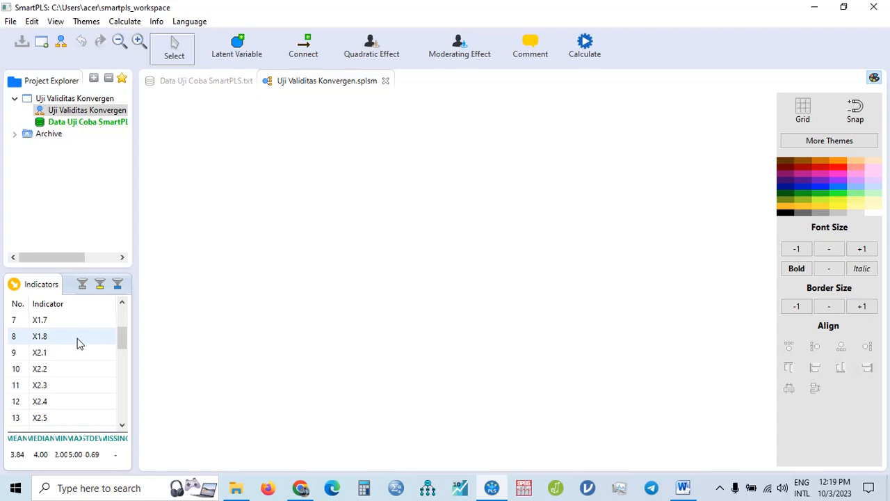
shift+click(78, 340)
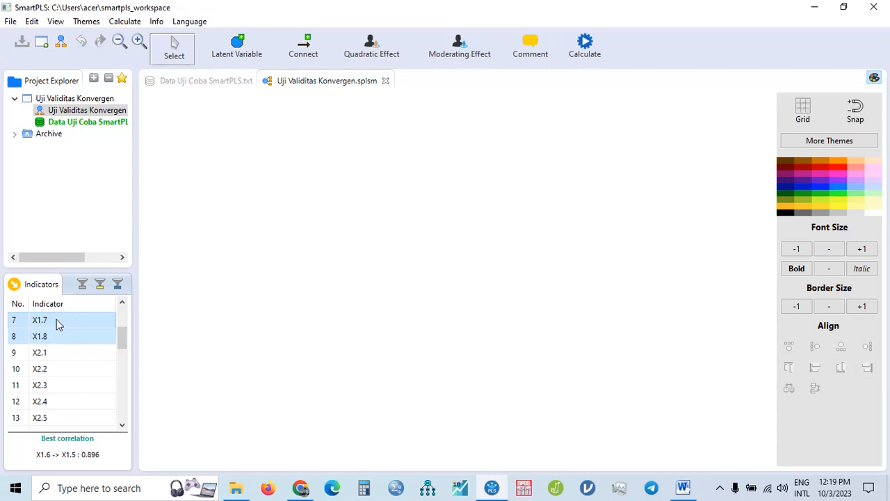
drag(56, 322, 249, 179)
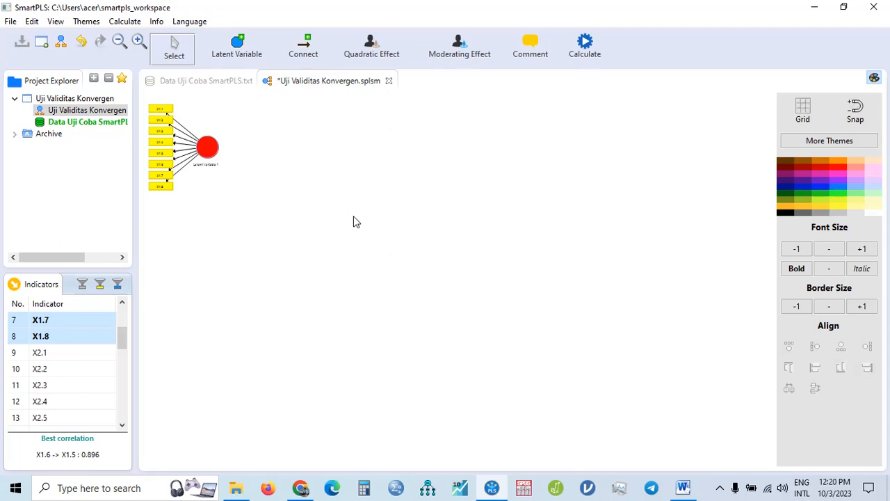
Step: Rename the latent variable measured by indicators X1.1 to X1.8 as X1
scroll(353, 216, up, 2)
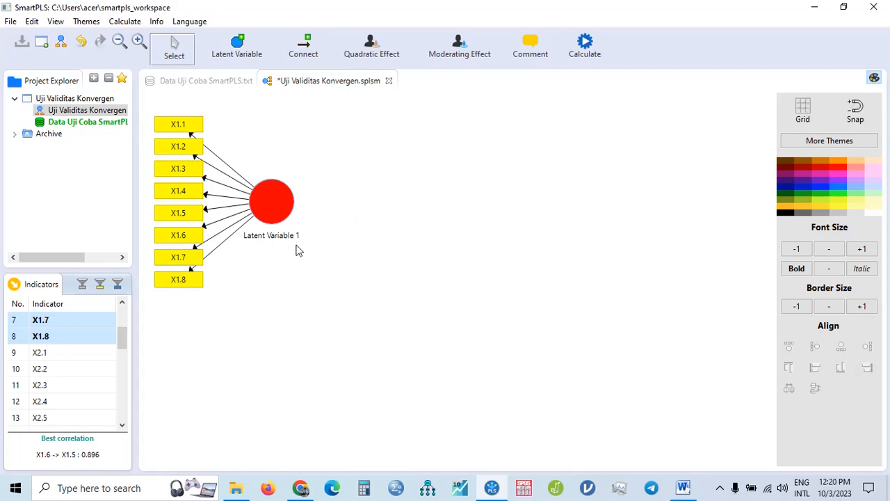
right_click(272, 204)
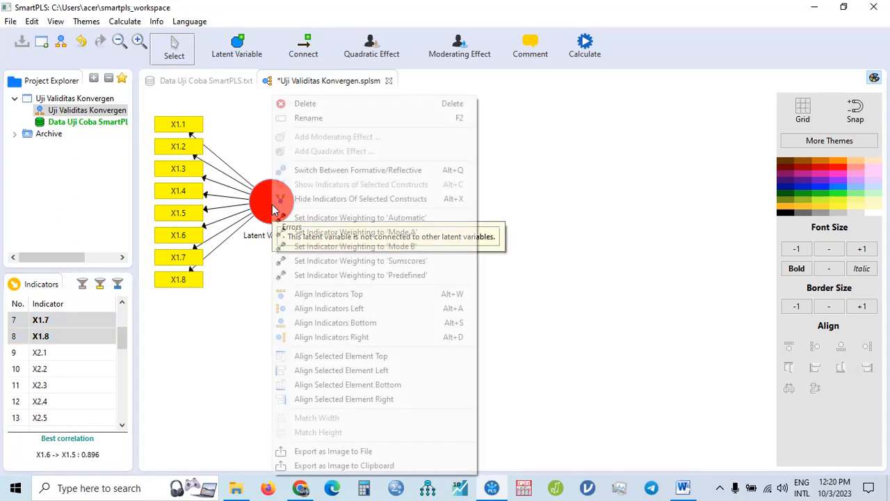
click(308, 118)
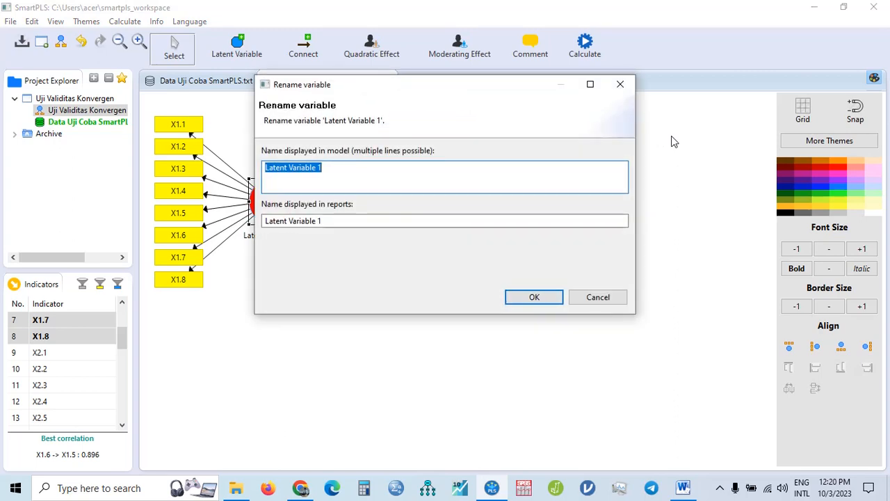
text(X1)
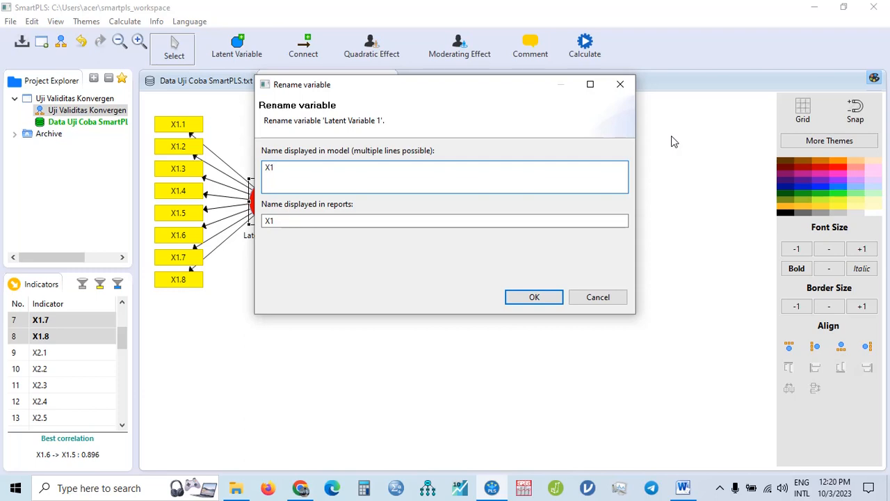
click(515, 298)
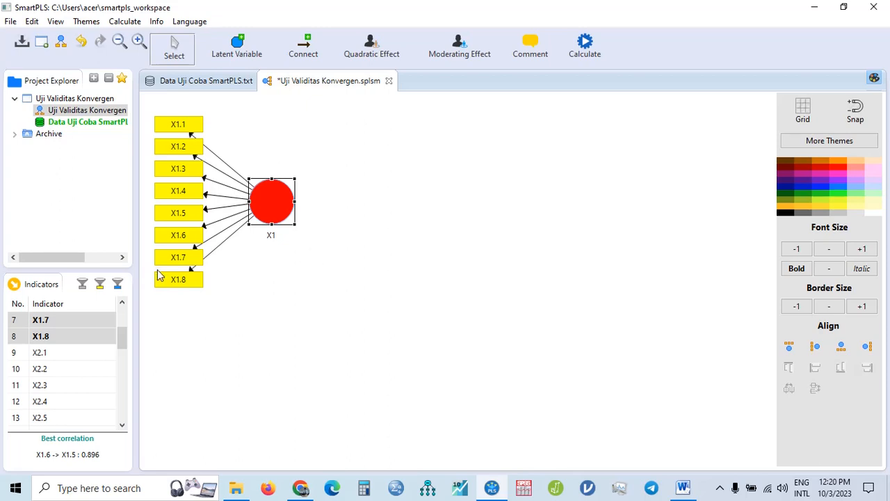
Step: Place indicators X2.1 to X2.9 on the canvas as a second latent variable below X1
click(87, 355)
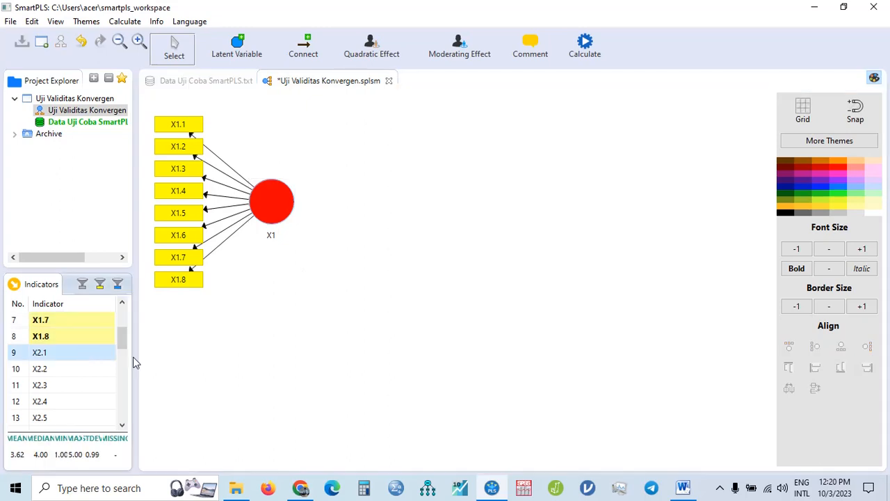
scroll(91, 368, down, 3)
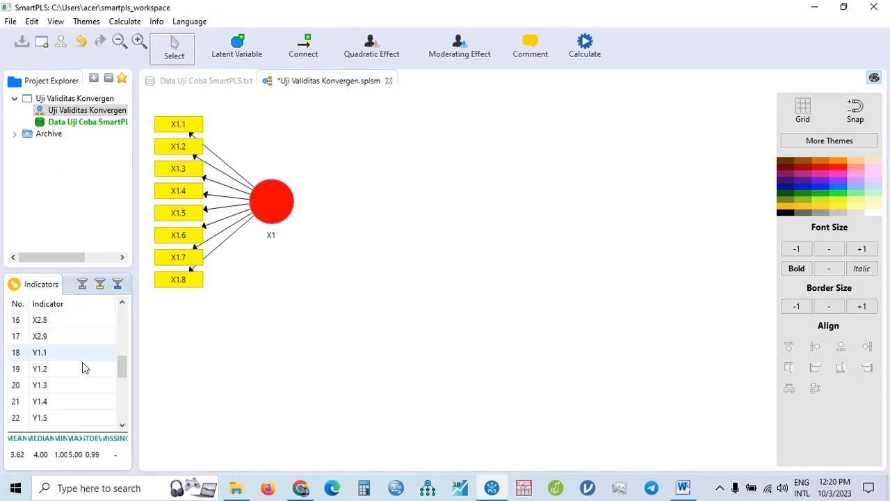
shift+click(49, 338)
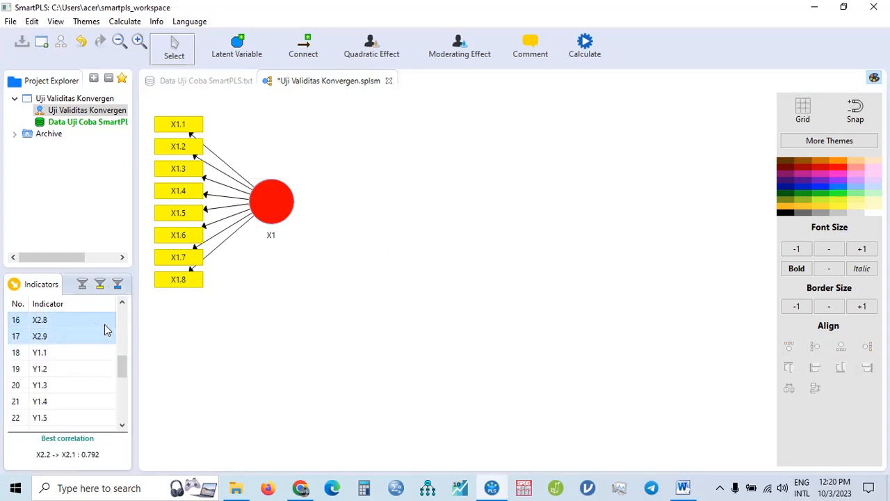
drag(84, 318, 271, 404)
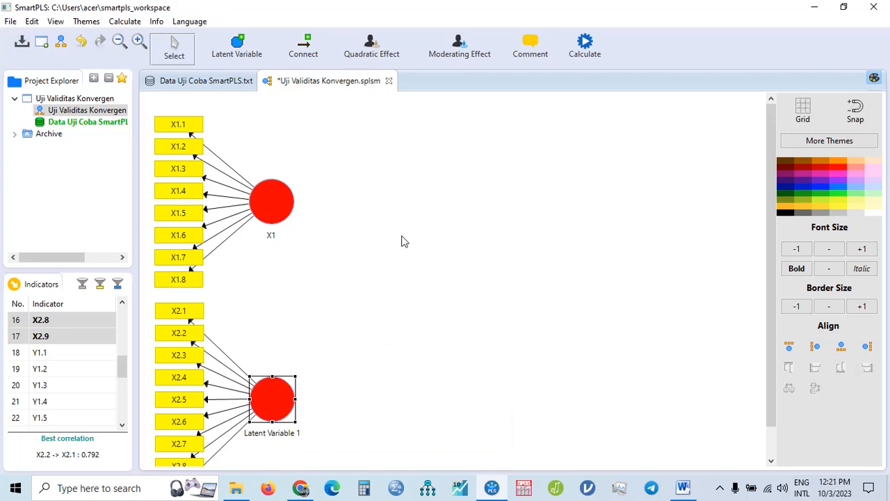
Step: Rename the latent variable measured by indicators X2.1 to X2.9 as X2
scroll(402, 241, down, 1)
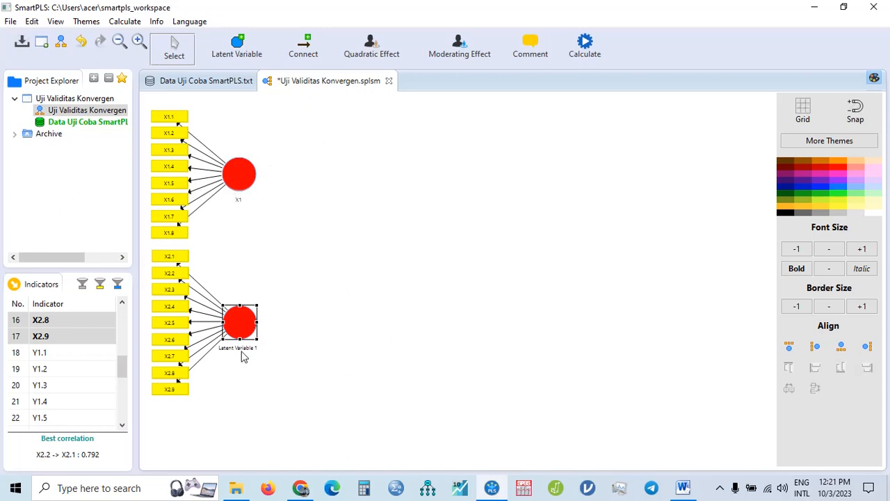
right_click(244, 320)
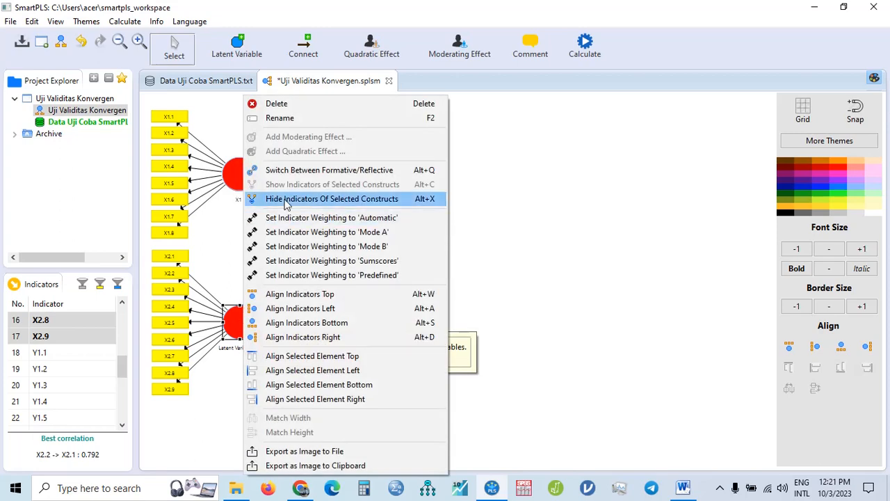
click(492, 302)
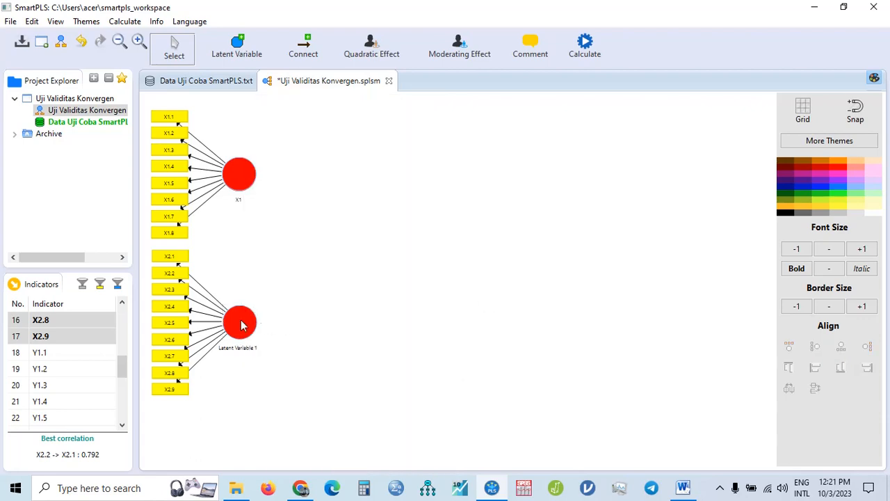
right_click(242, 324)
click(278, 118)
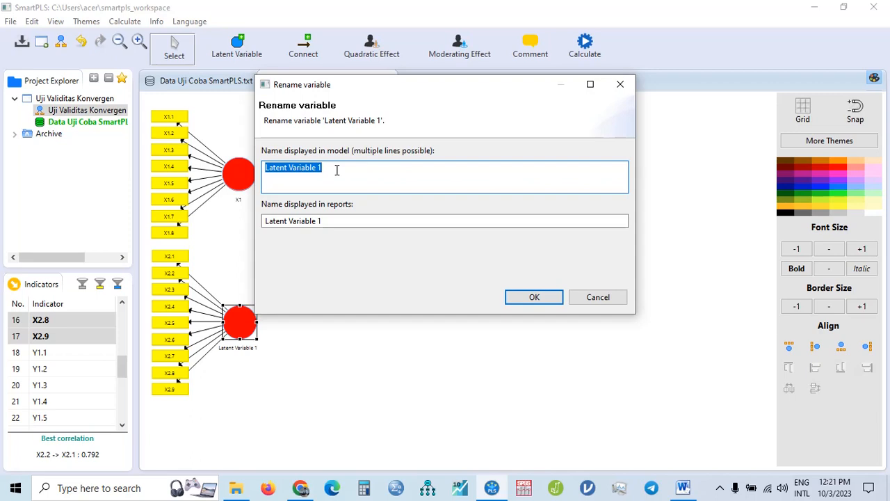
text(X2)
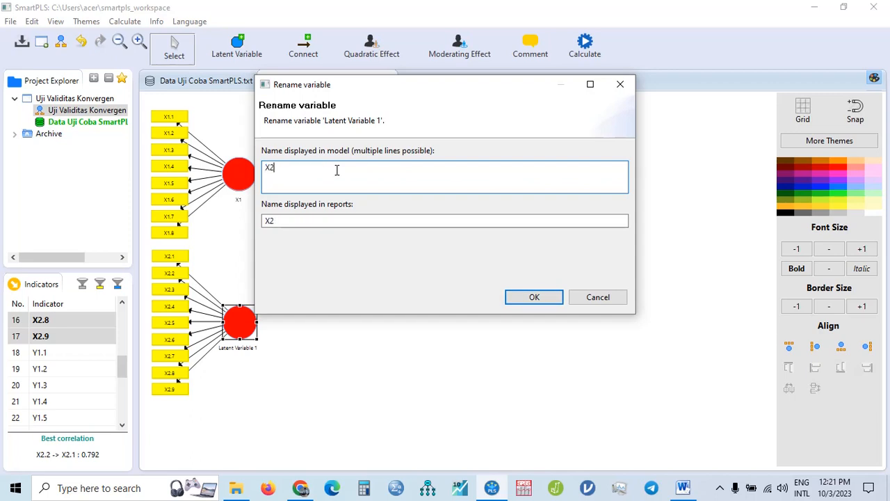
click(518, 297)
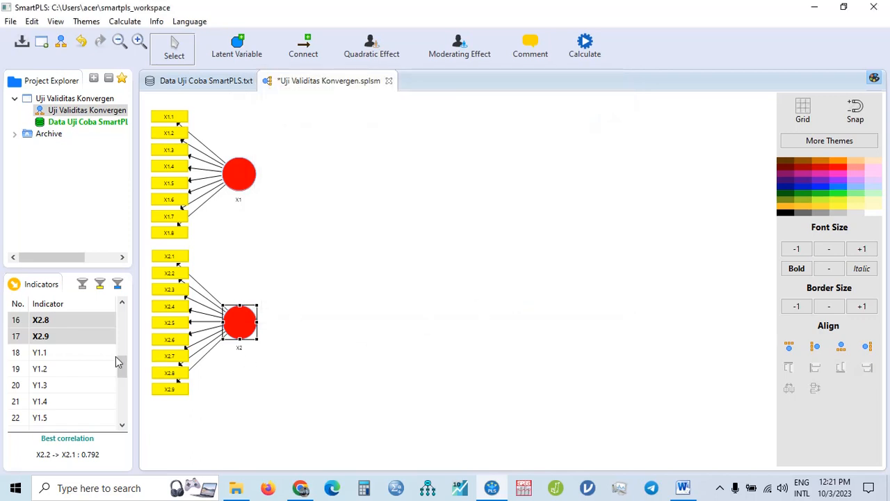
Step: Place indicators Y1.1 to Y1.9 on the canvas as a third latent variable to the right of X1
click(85, 366)
scroll(86, 368, down, 1)
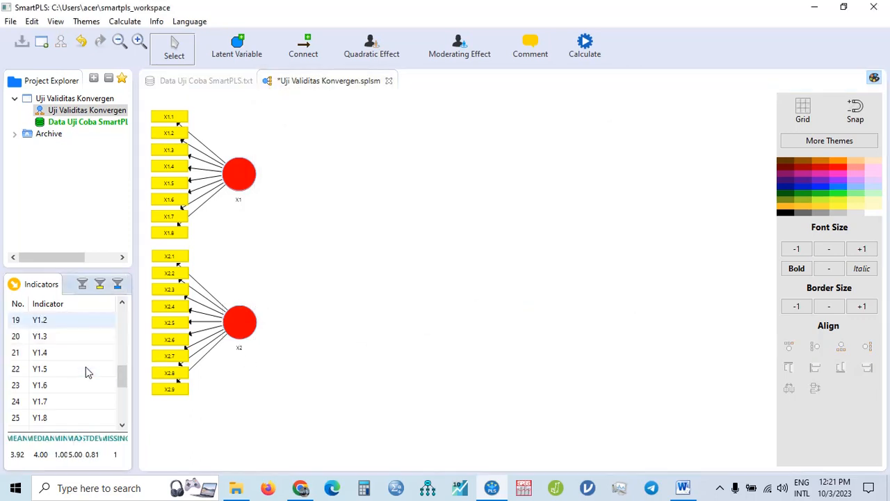
scroll(85, 373, down, 2)
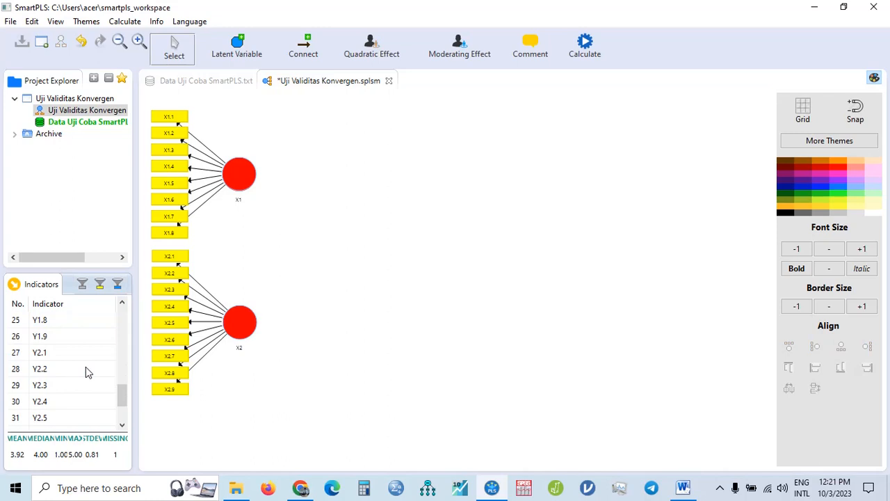
scroll(86, 372, up, 1)
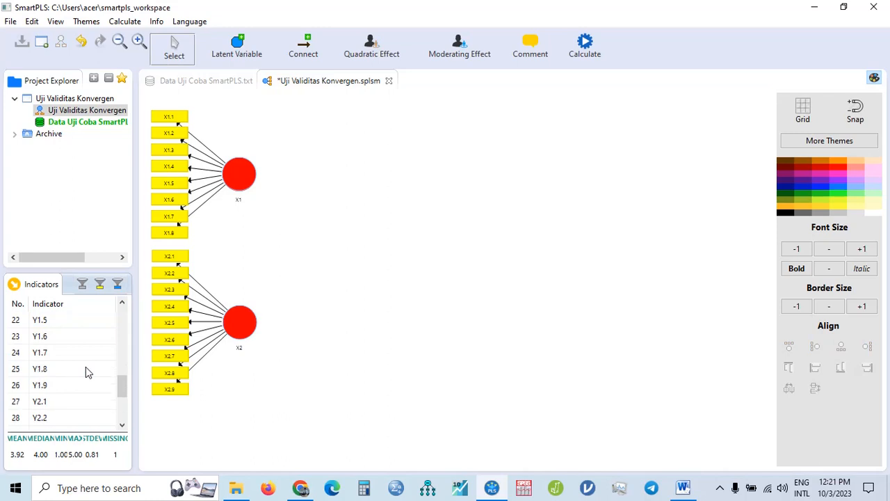
shift+click(78, 382)
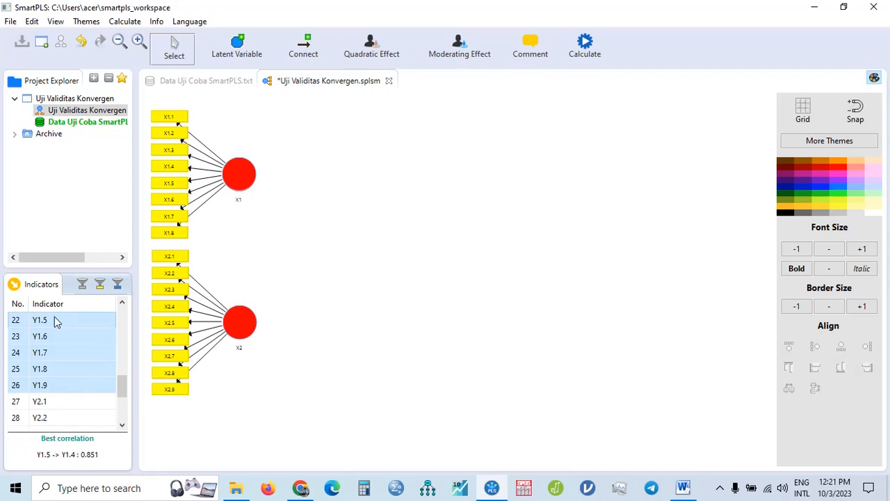
drag(57, 321, 478, 306)
Step: Rename the latent variable measured by indicators Y1.1 to Y1.9 as Y1
mouse_move(388, 176)
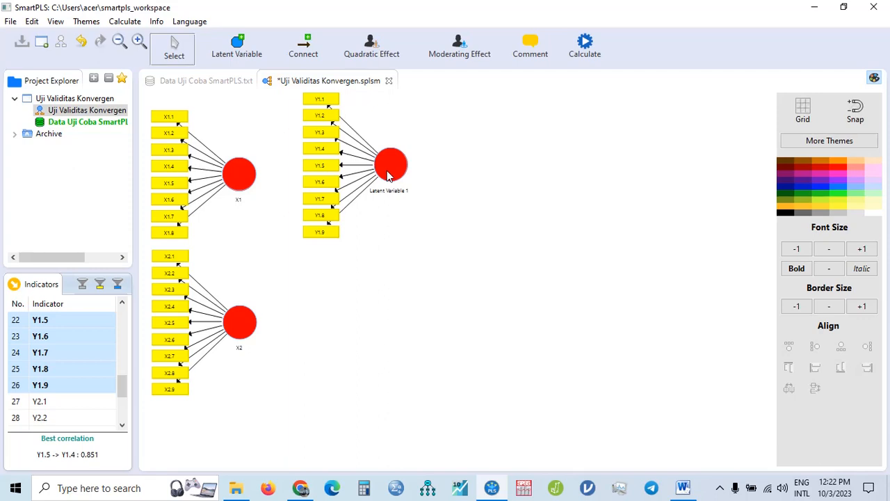
right_click(388, 176)
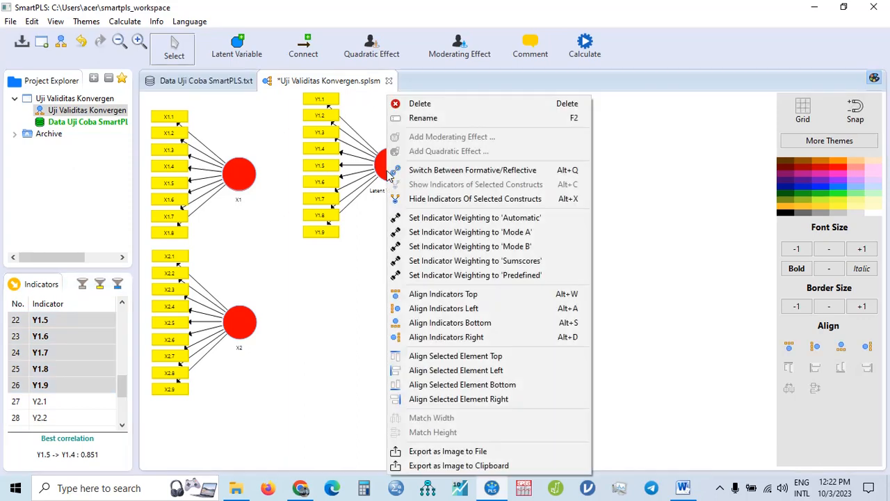
click(417, 127)
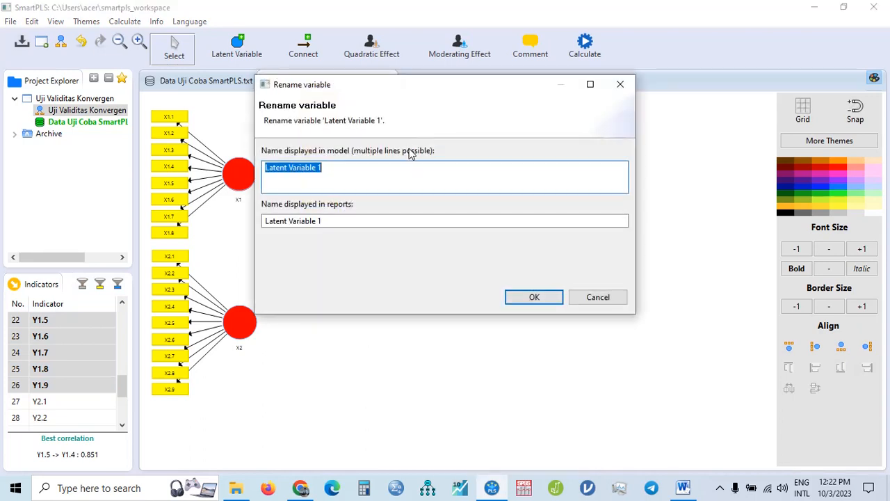
text(X1)
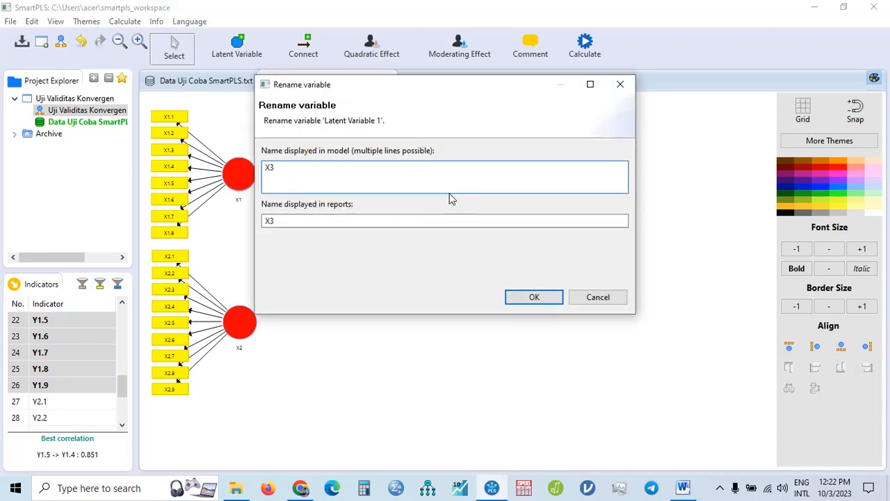
key(BackSpace)
key(BackSpace)
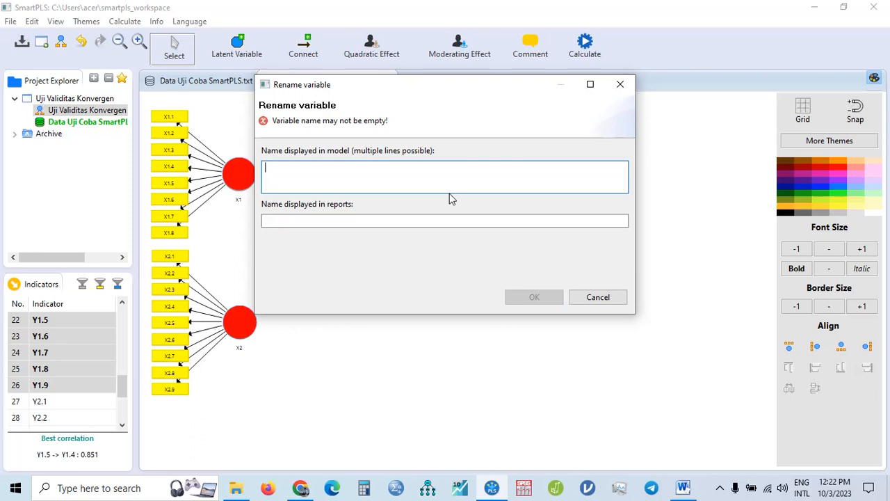
text(Y1)
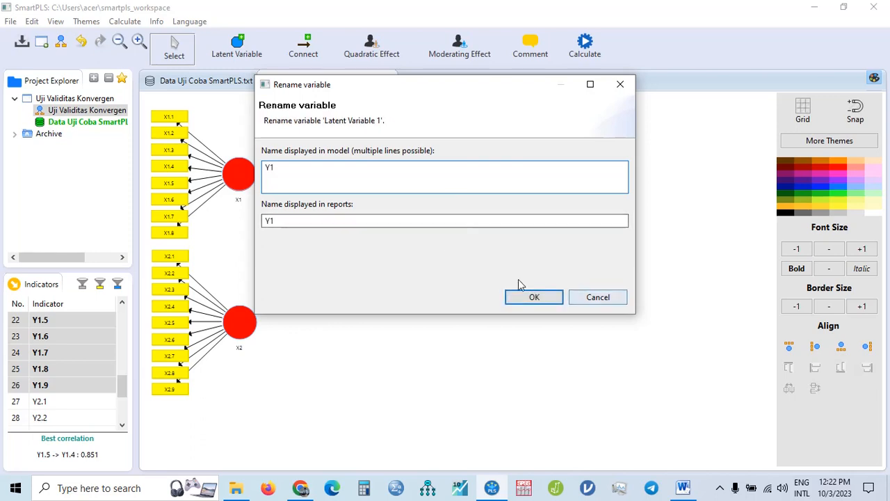
click(530, 299)
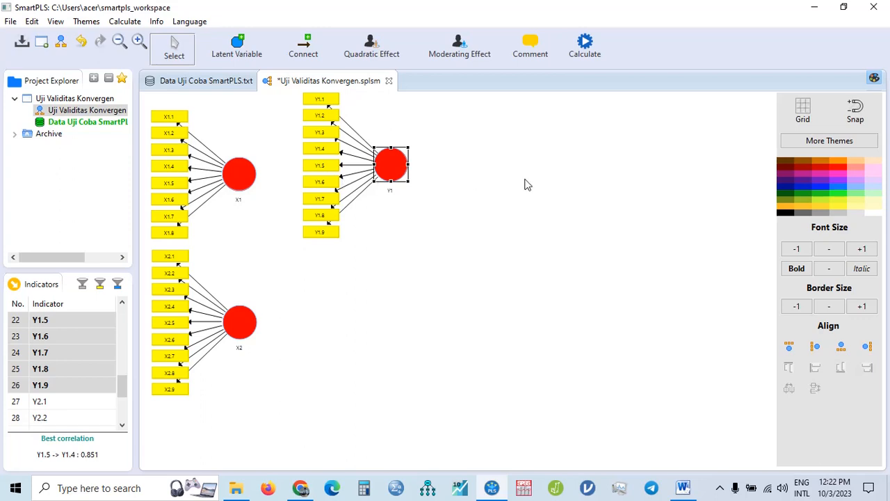
Step: Align Y1's indicators on the right side of the variable and move Y1 level with X1
right_click(385, 175)
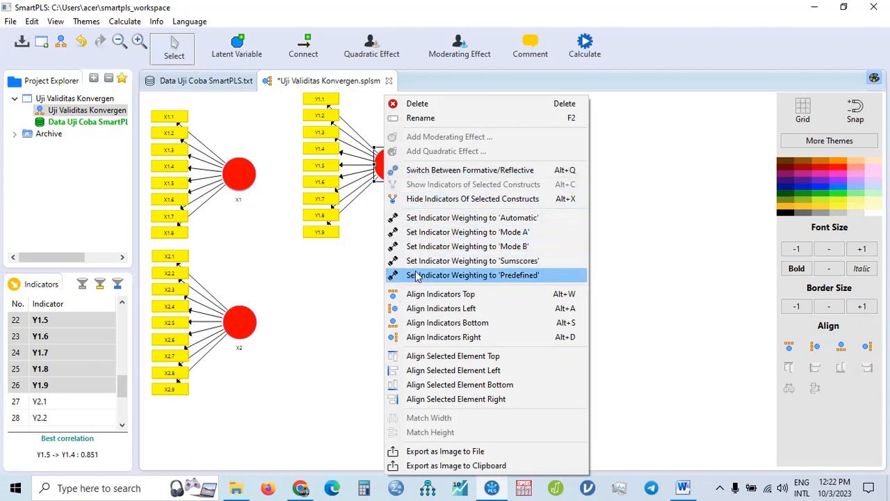
click(449, 339)
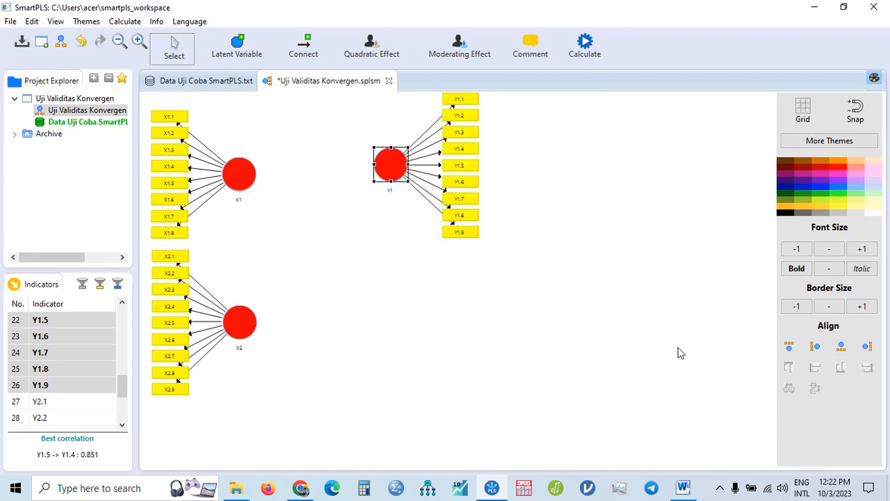
drag(391, 168, 361, 177)
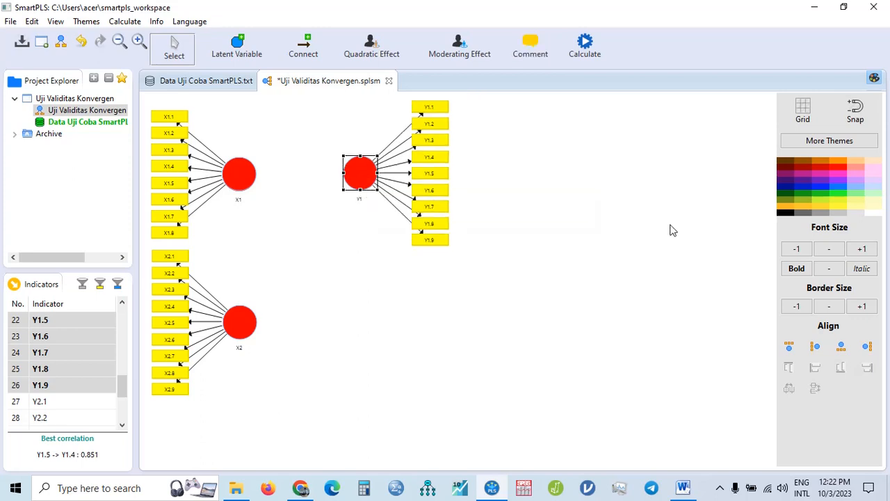
Step: Place indicators Y2.1 to Y2.9 on the canvas as a fourth latent variable below Y1
click(53, 407)
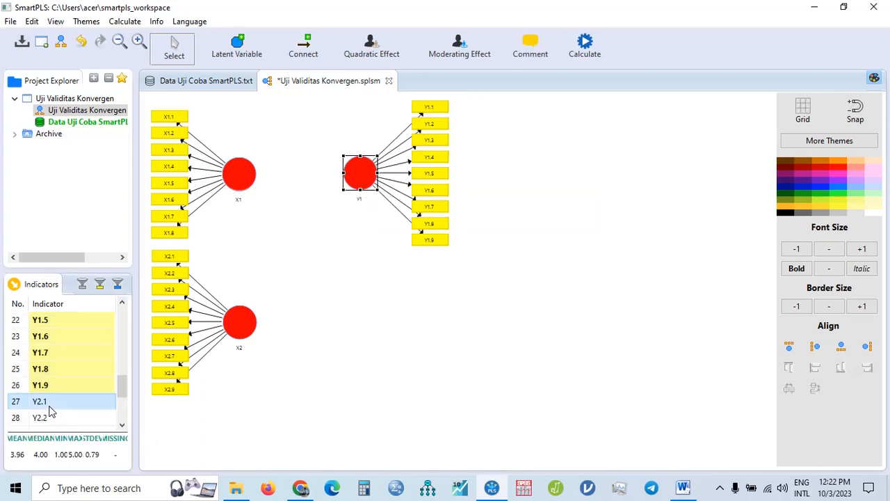
scroll(50, 412, down, 3)
drag(56, 416, 426, 294)
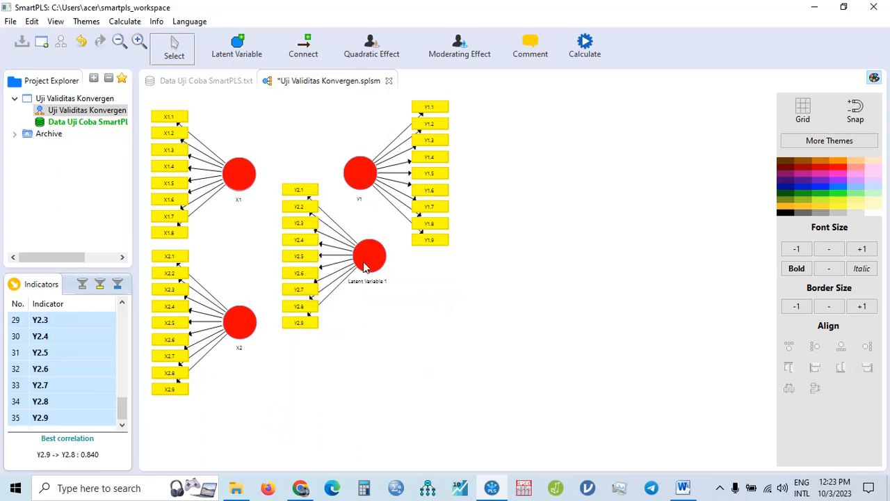
Step: Align the indicators of the Y2.1 to Y2.9 variable on its right side and move it directly below Y1, level with X2
right_click(363, 267)
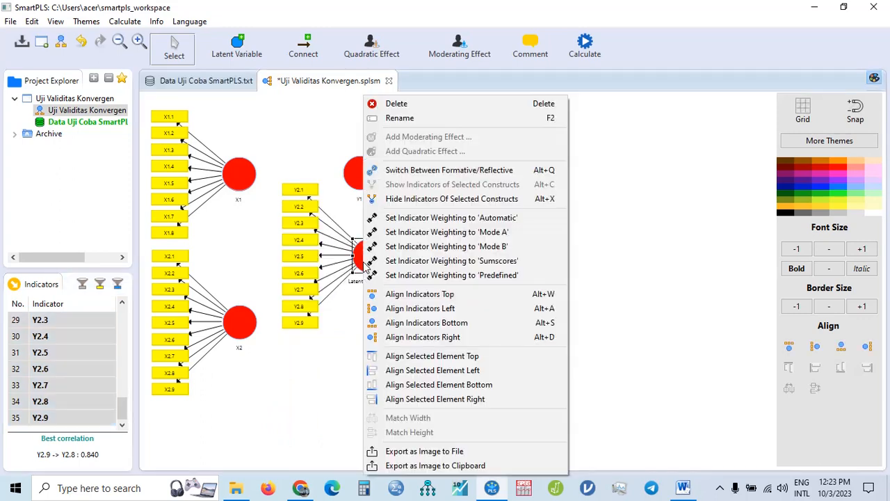
click(406, 338)
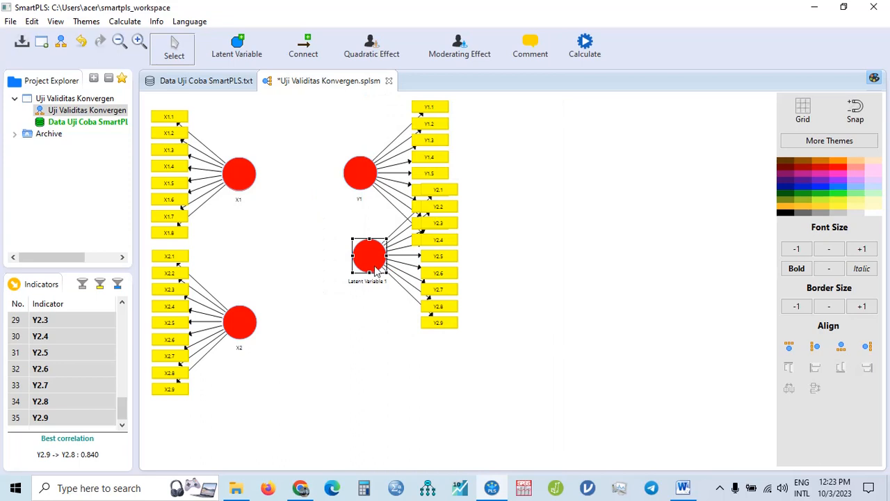
drag(373, 270, 366, 337)
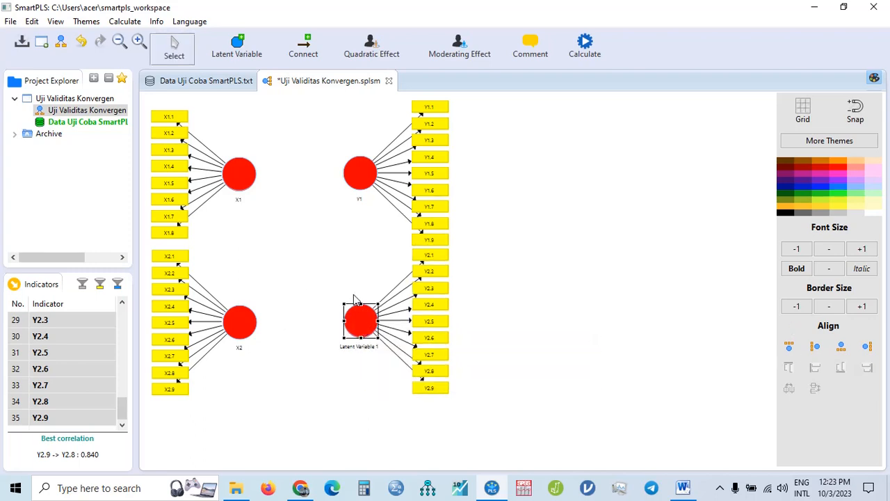
Step: Rename the latent variable measured by indicators Y2.1 to Y2.9 as Y2
right_click(357, 324)
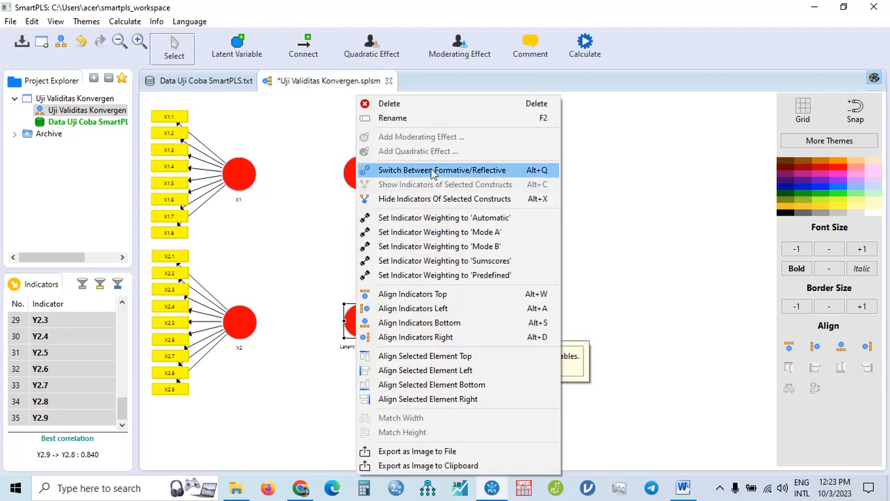
click(404, 118)
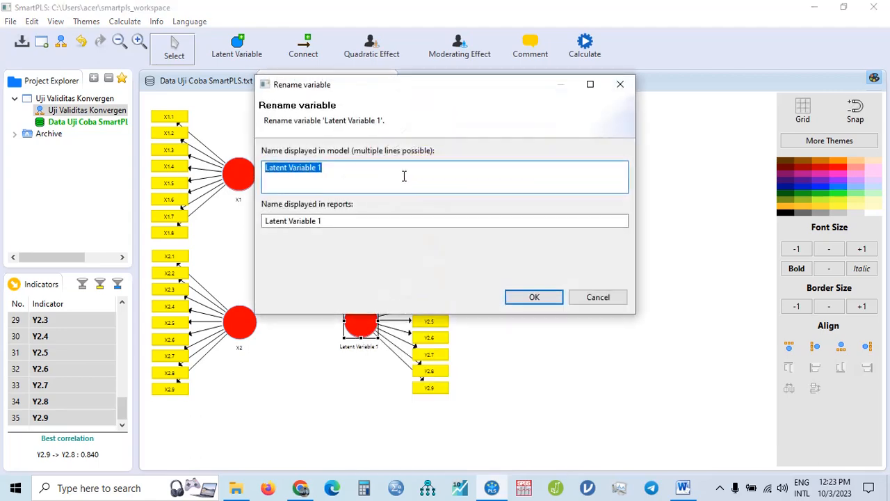
text(2)
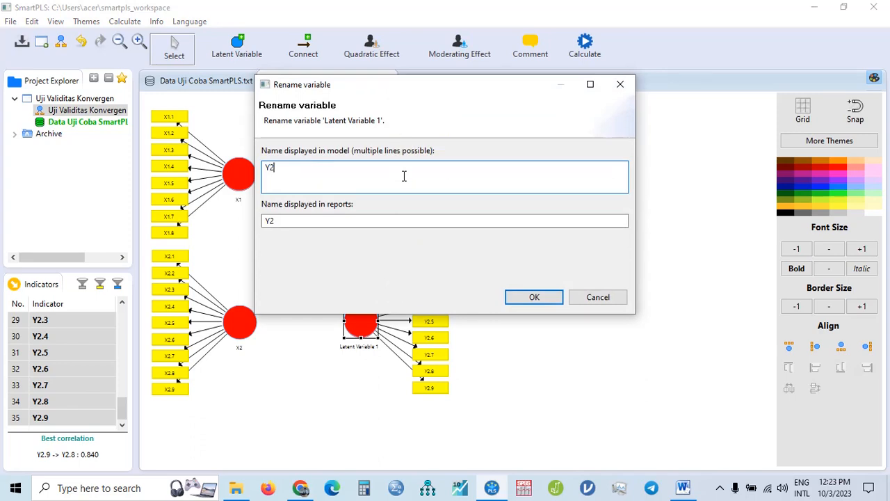
click(523, 298)
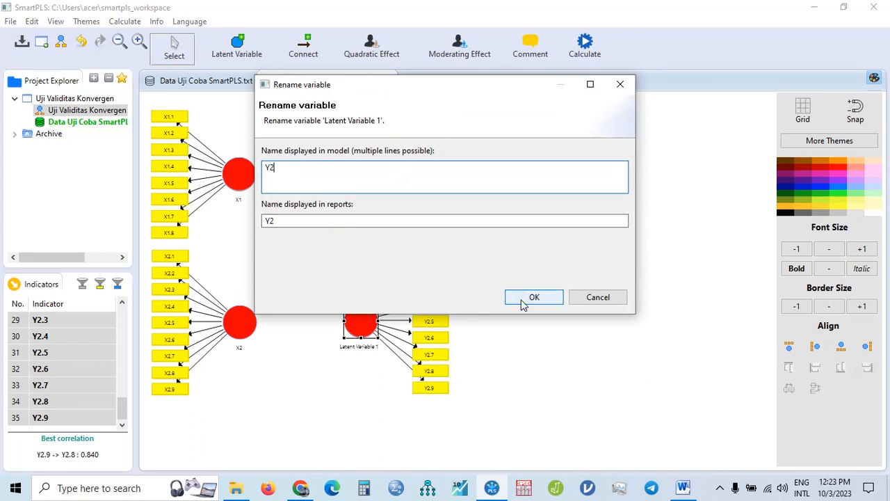
click(575, 327)
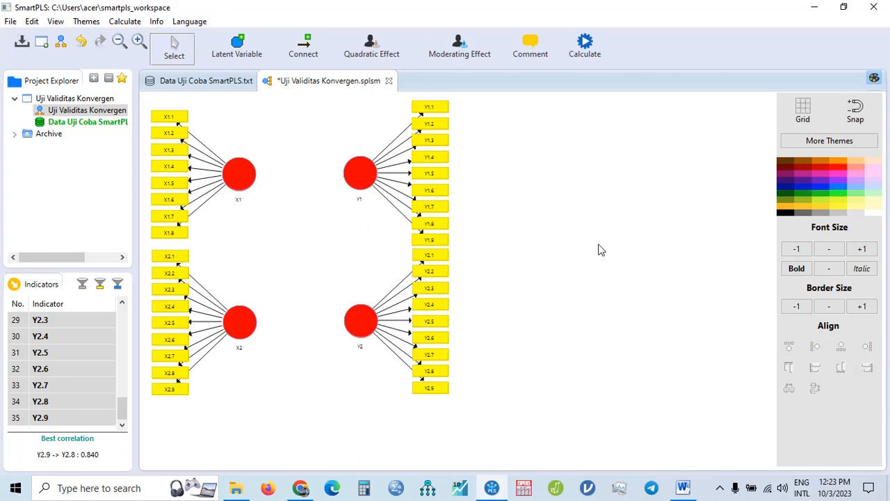
Step: Connect X1 to both Y1 and Y2 with structural paths
click(310, 54)
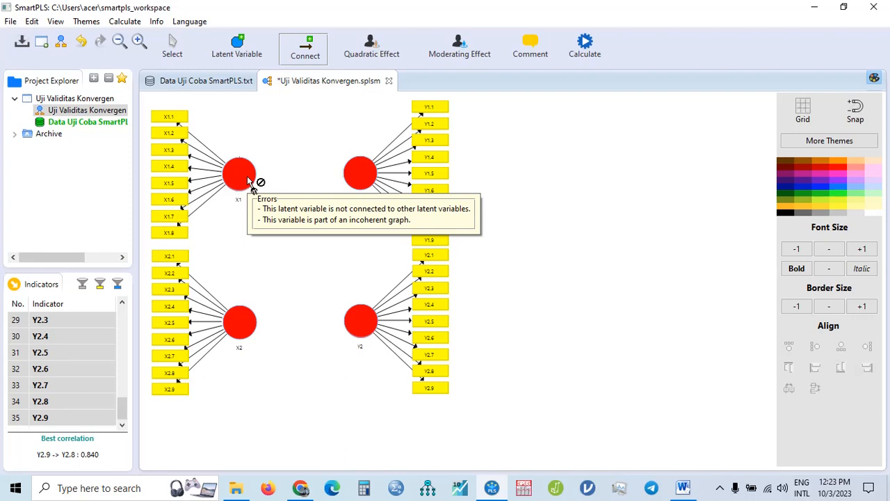
drag(251, 181, 361, 176)
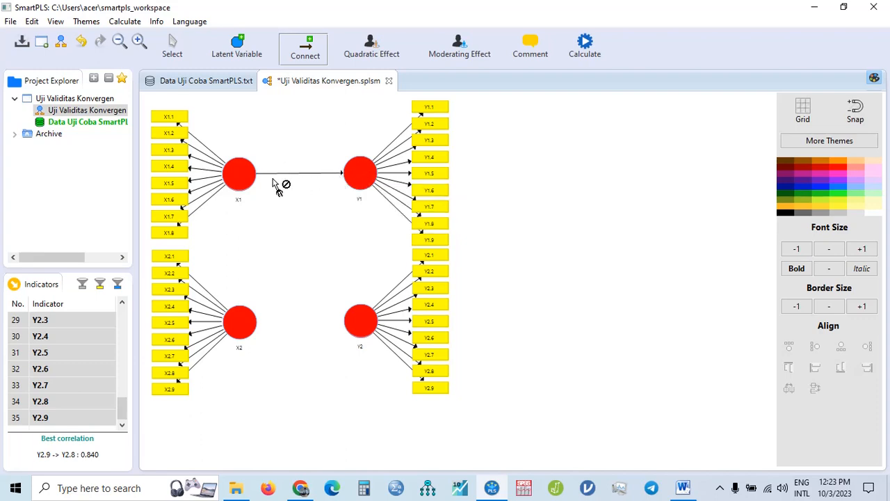
mouse_move(248, 185)
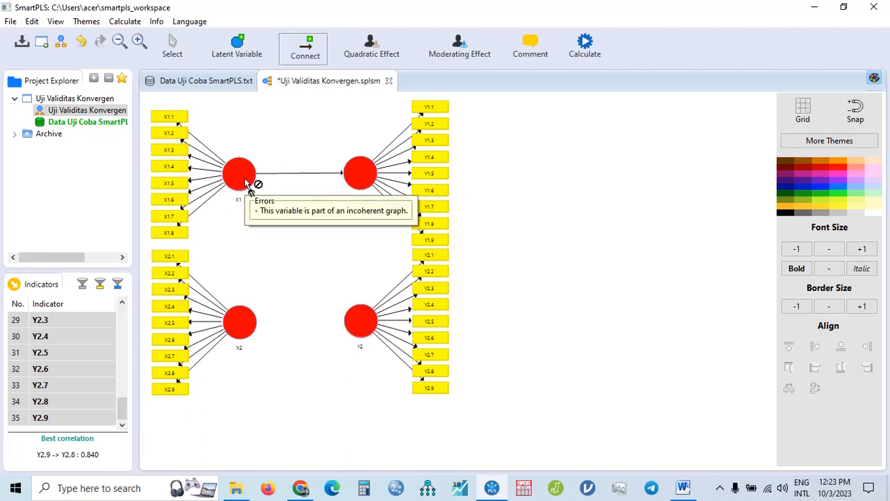
click(248, 185)
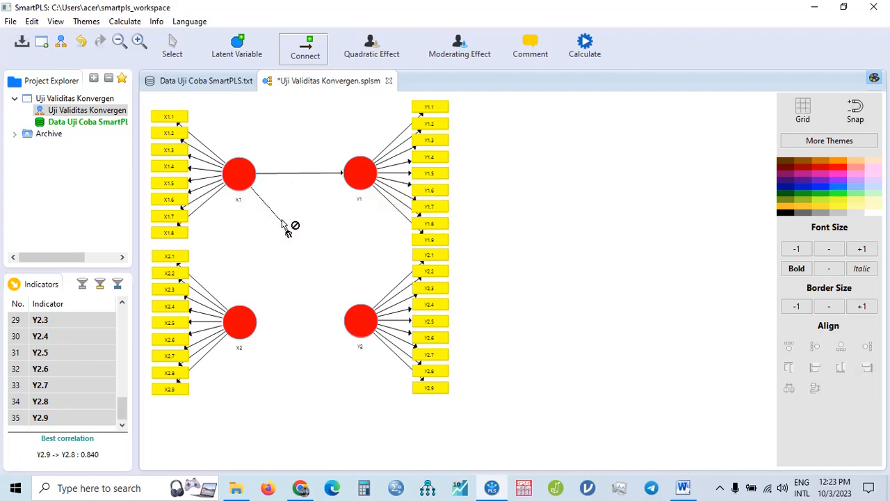
click(354, 316)
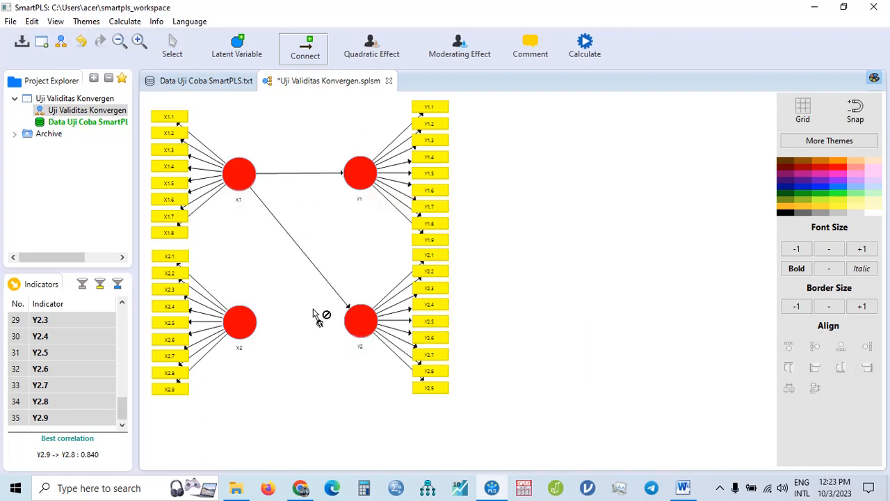
Step: Draw a path from Y1 to Y2, and connect X2 to both Y1 and Y2
click(360, 182)
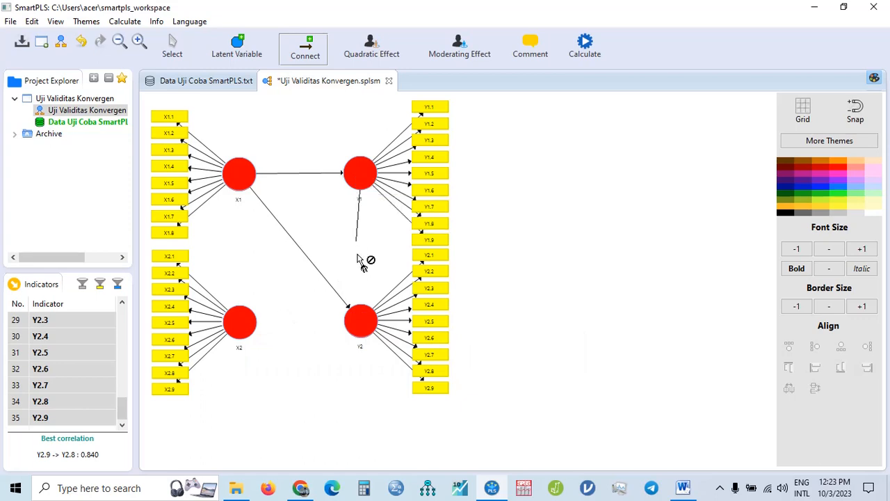
click(363, 318)
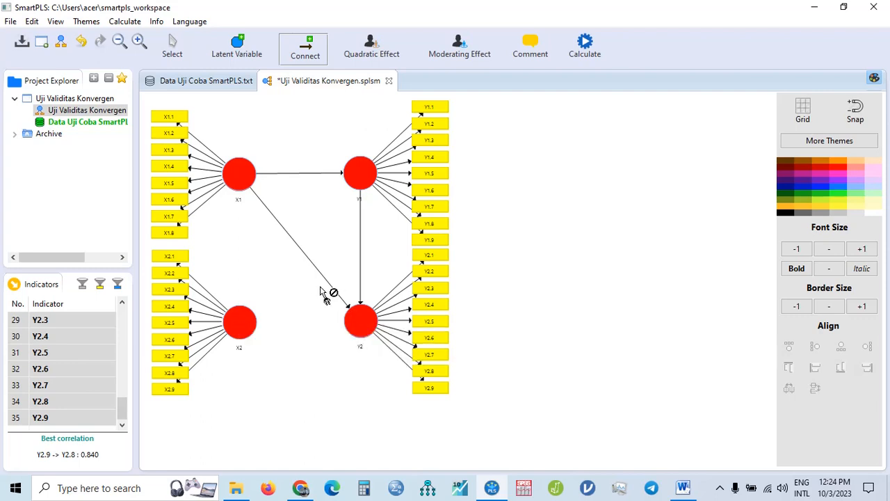
click(243, 323)
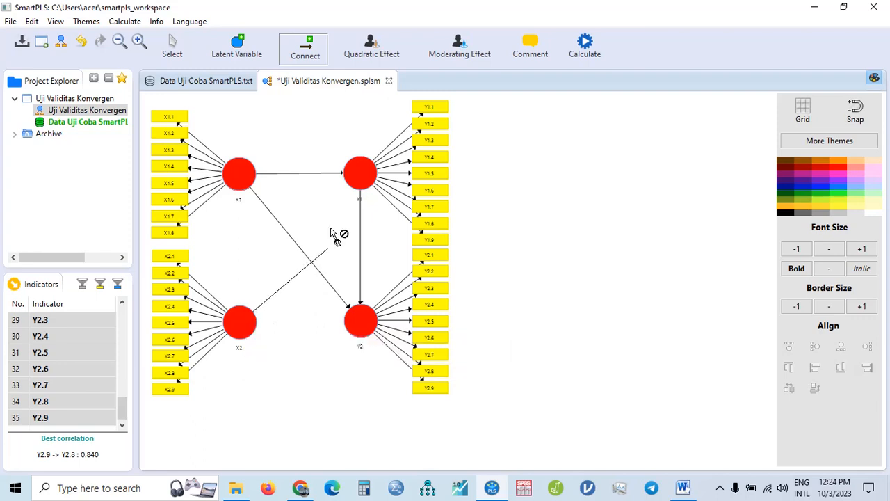
click(352, 194)
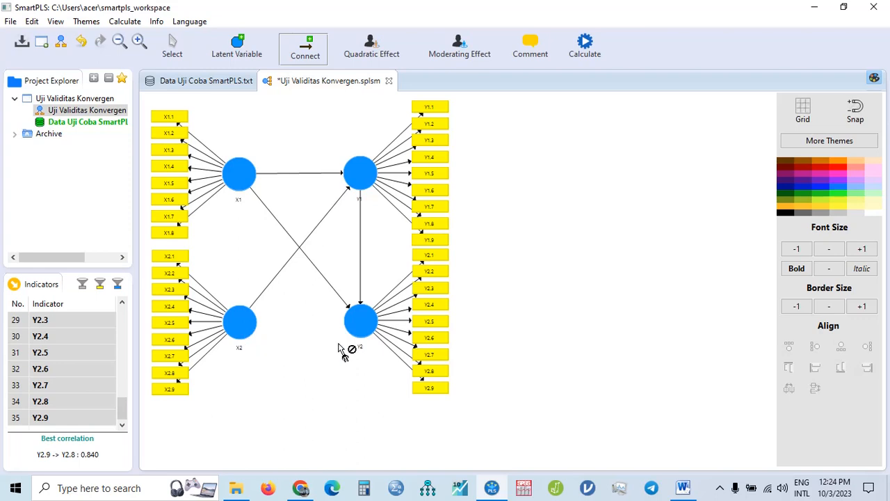
drag(253, 334, 359, 320)
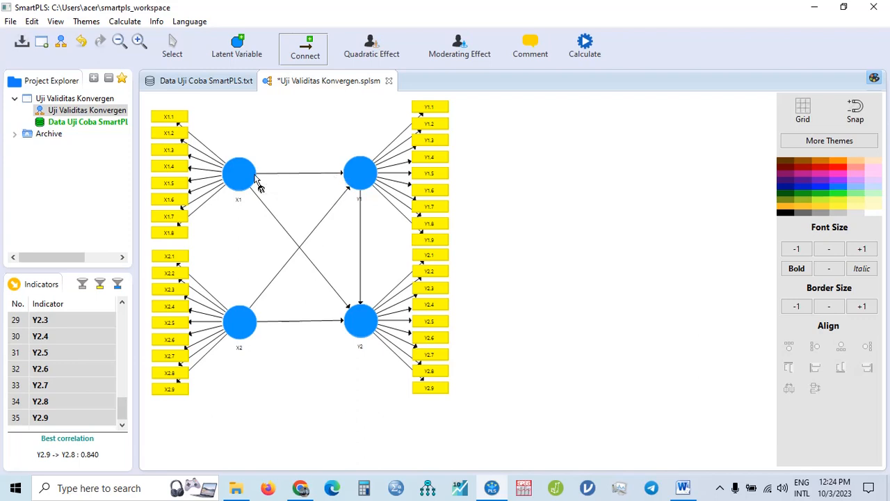
click(169, 49)
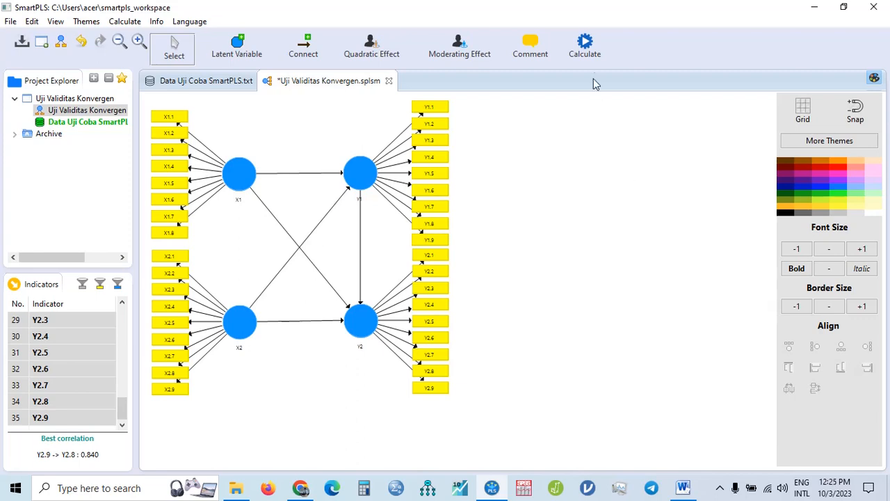
Step: Run the PLS Algorithm on the path model with its preset settings and open the full report
click(587, 50)
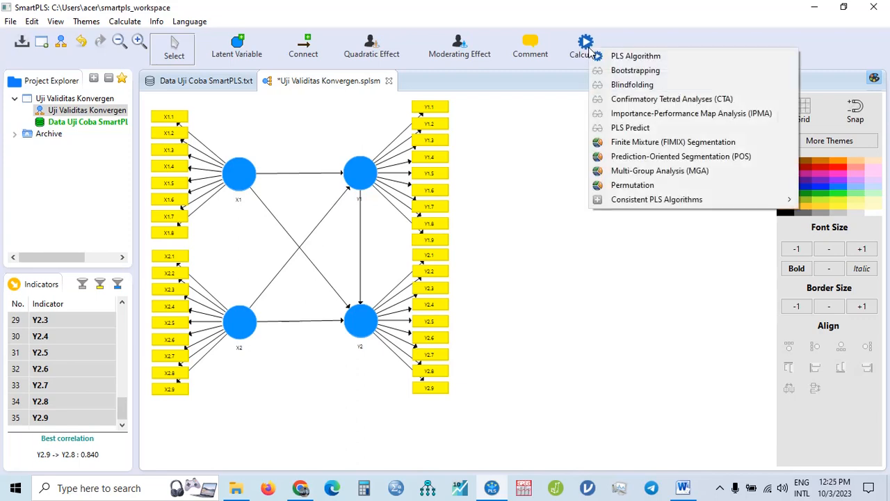
click(626, 57)
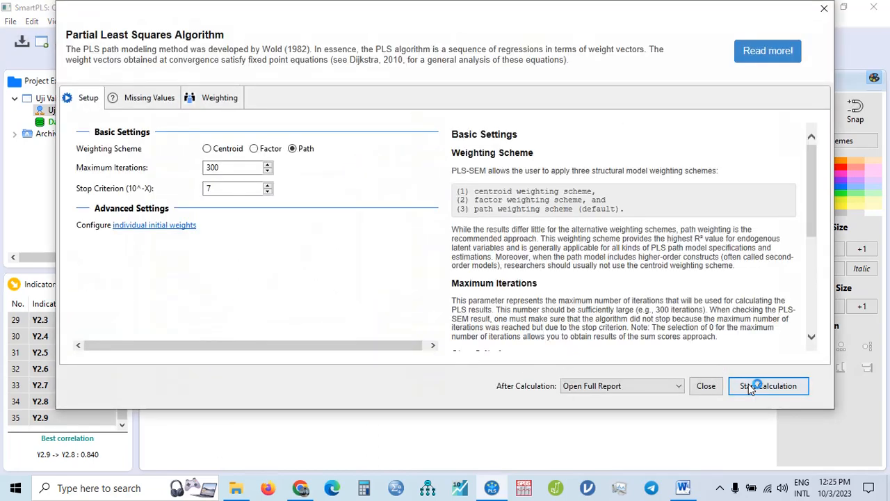
click(756, 393)
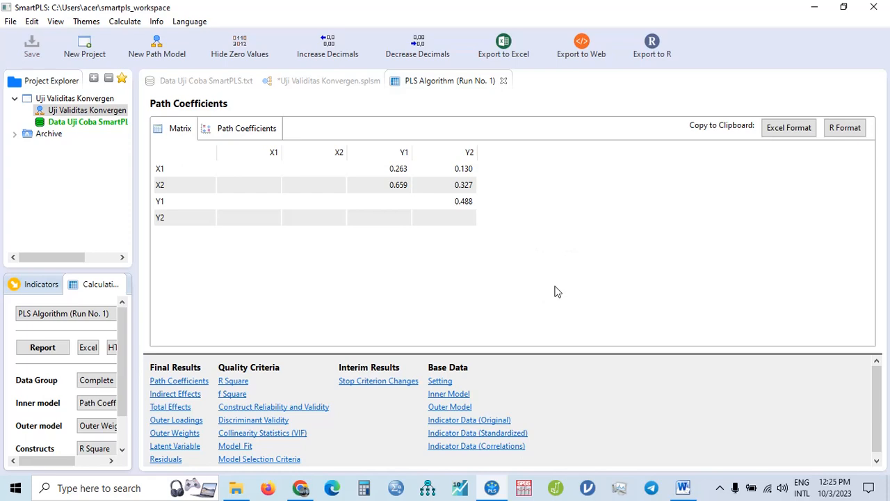
Step: Switch to the Word document on convergent validity to read the outer loading and AVE criteria
click(683, 487)
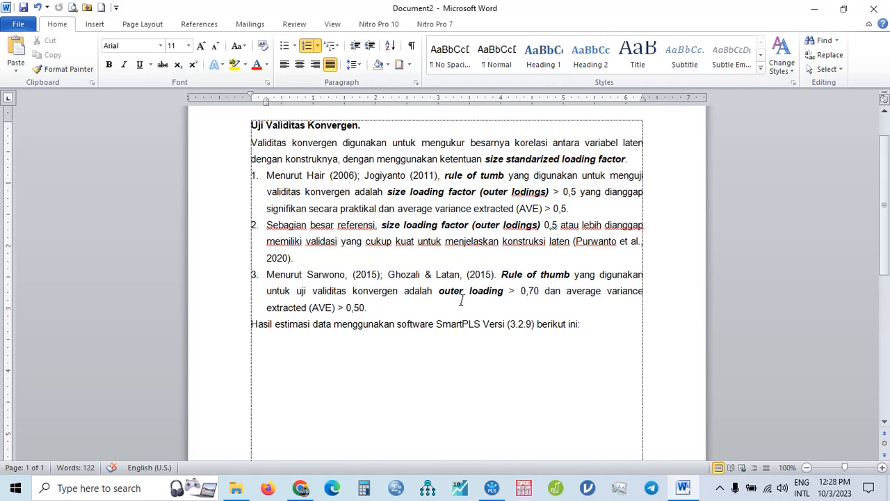
Step: Highlight the outer loading > 0,70 criterion, the > 0,5 threshold, and the sources cited in the first list item
drag(441, 292, 538, 293)
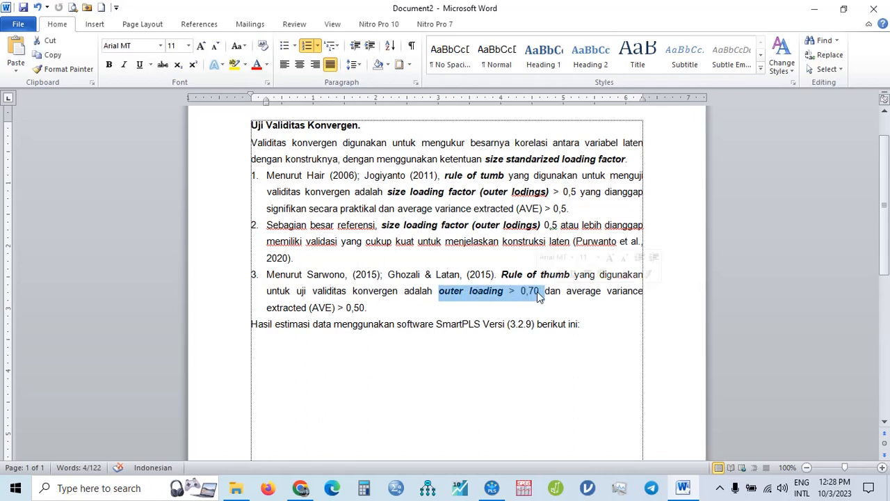
drag(554, 193, 625, 200)
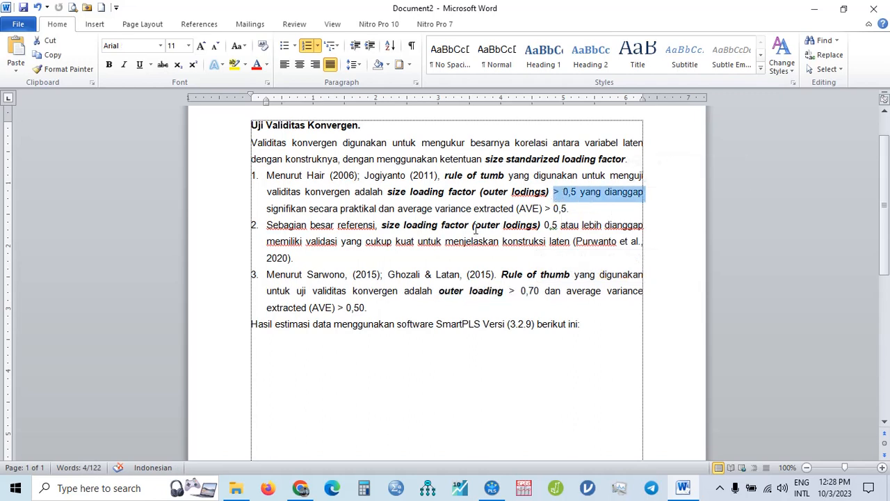
click(377, 208)
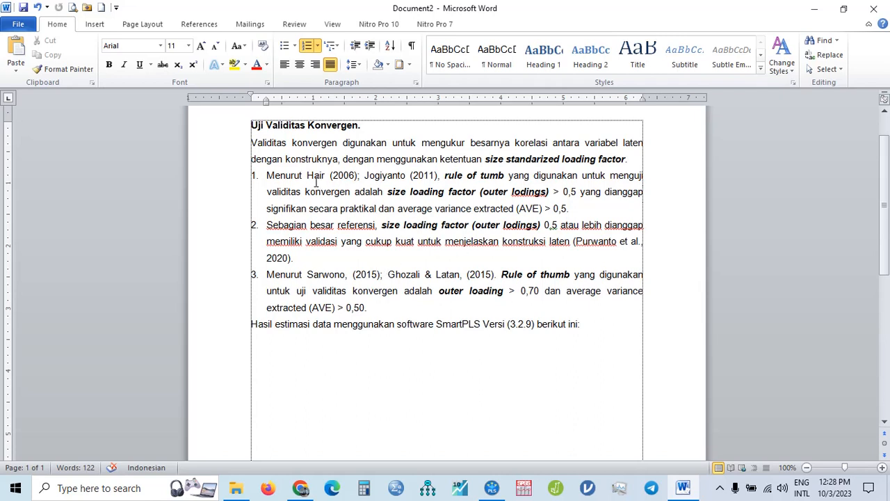
drag(307, 175, 442, 177)
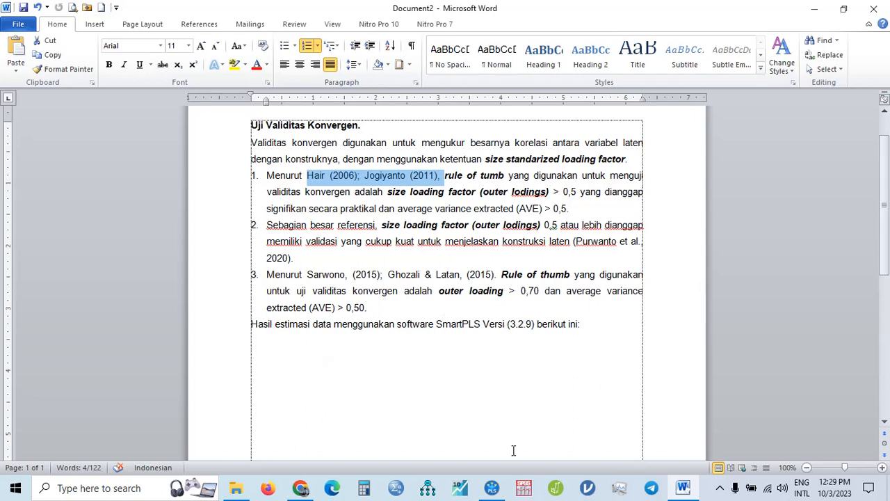
Step: Switch to SmartPLS, open the Outer Loadings results and examine the loadings of all X1, X2, Y1 and Y2 indicators
click(491, 488)
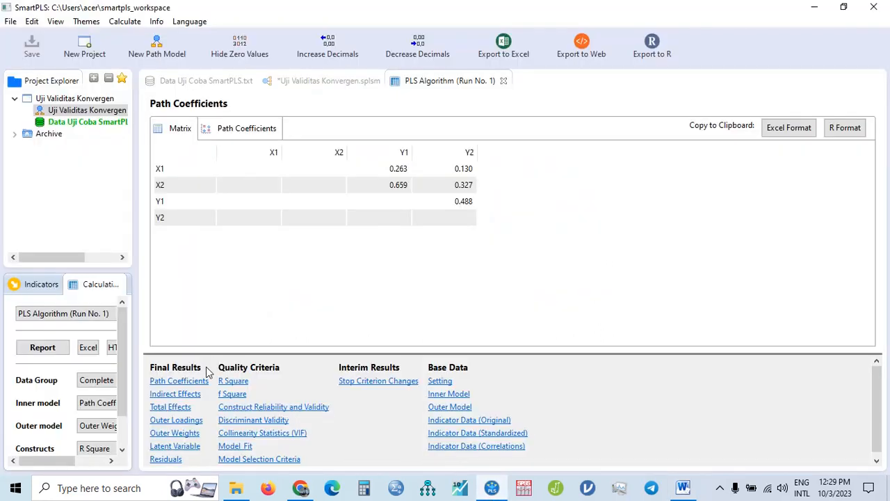
click(181, 420)
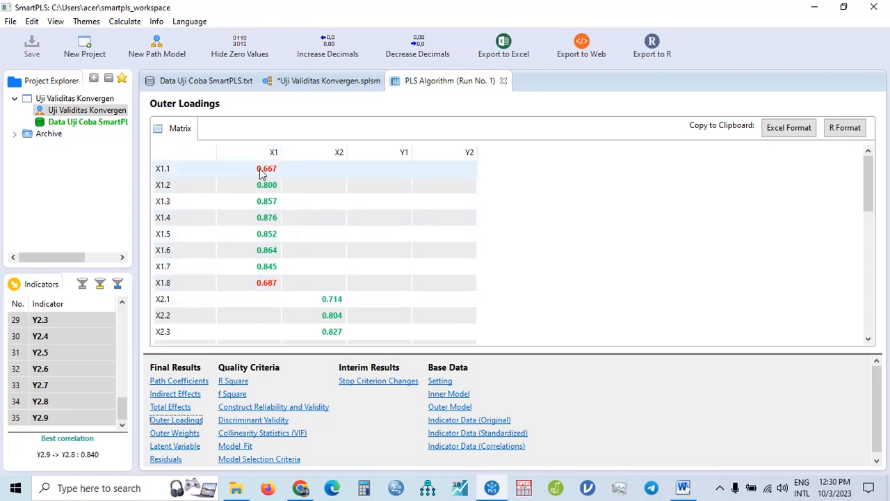
scroll(574, 204, down, 1)
scroll(573, 203, down, 2)
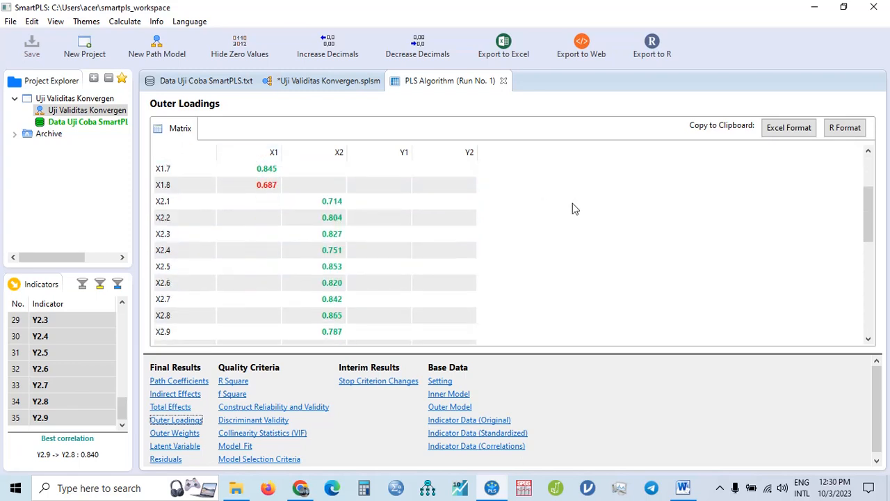
scroll(529, 208, up, 1)
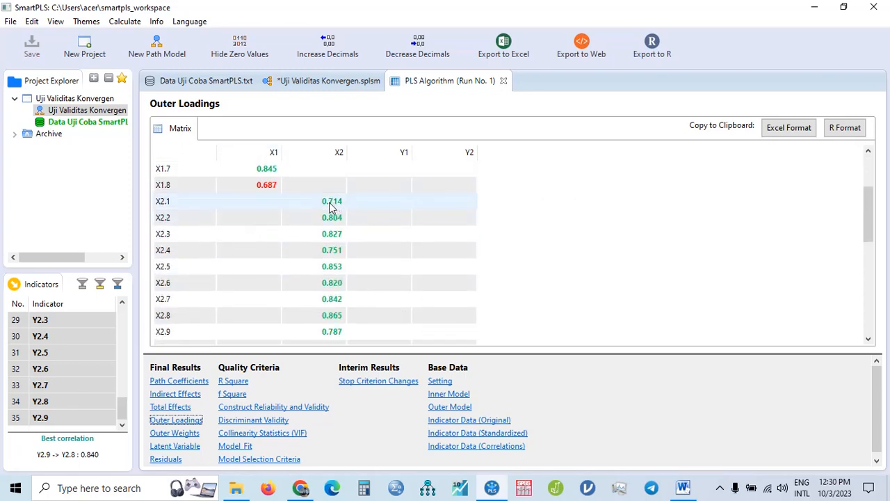
drag(872, 218, 869, 222)
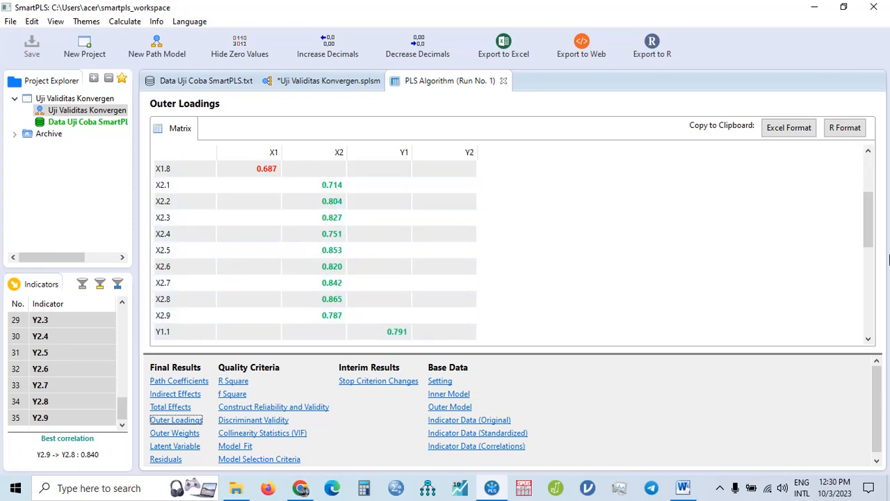
drag(868, 240, 875, 285)
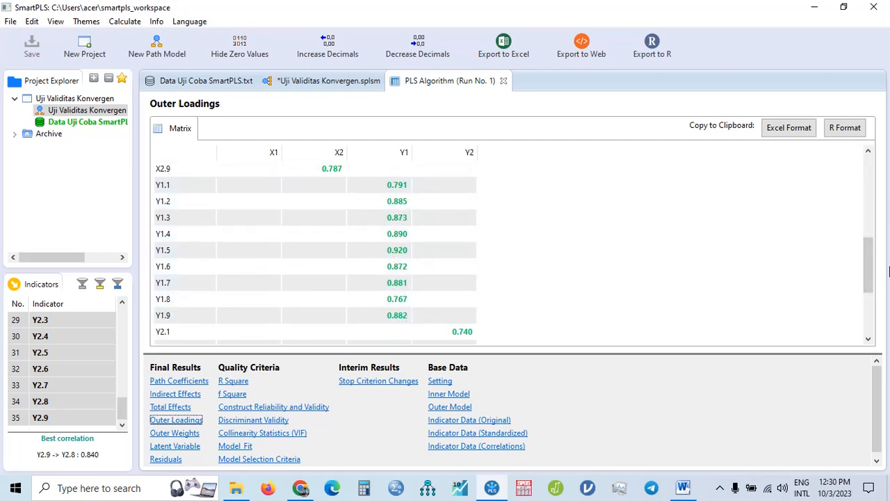
drag(870, 281, 875, 329)
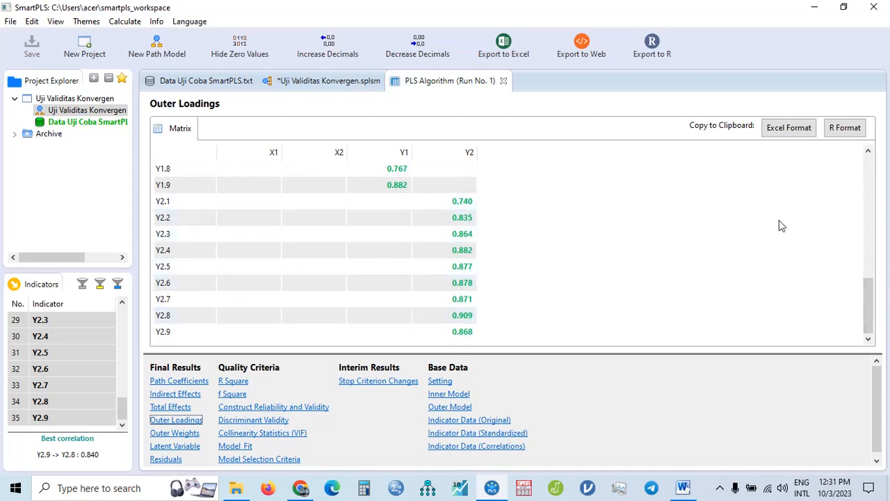
drag(870, 306, 866, 174)
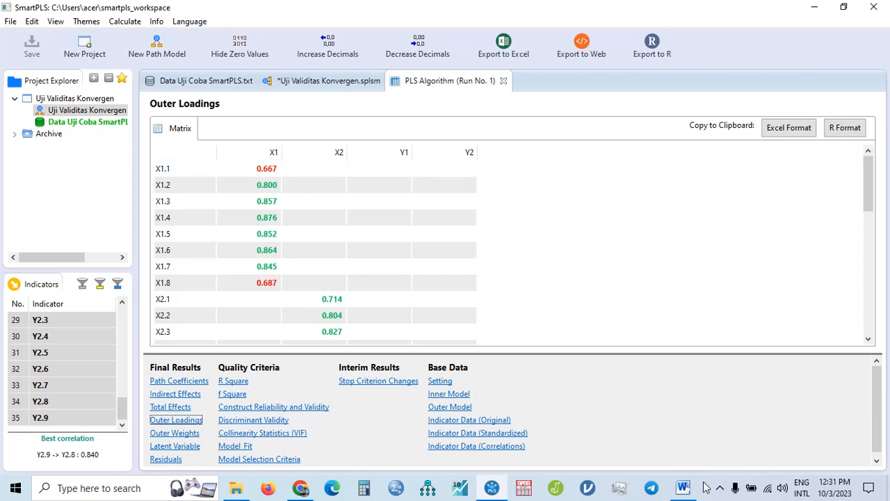
Step: Recheck the convergent validity criteria in the Word document, and compare the SmartPLS outer loadings of every construct against them
click(680, 487)
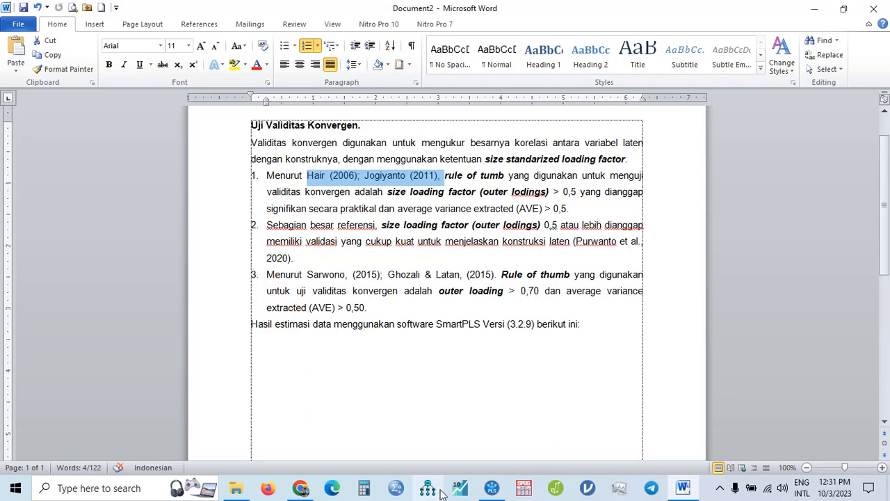
click(489, 490)
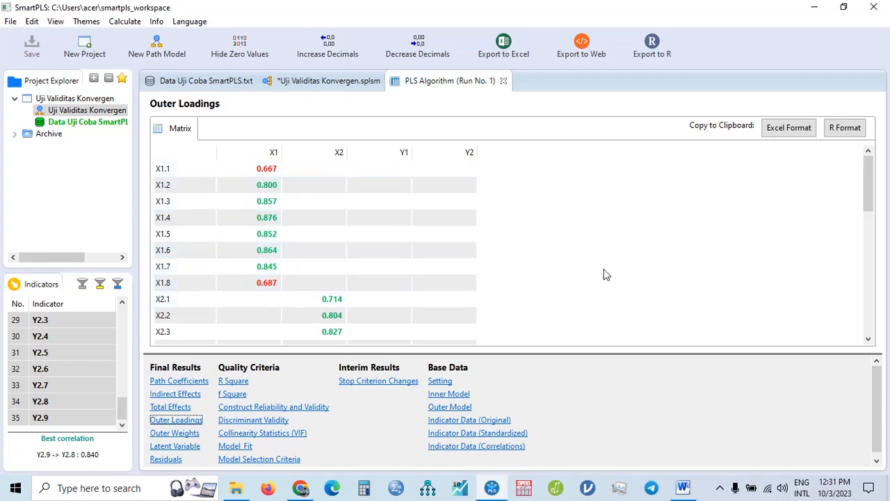
scroll(607, 280, down, 2)
scroll(608, 281, down, 2)
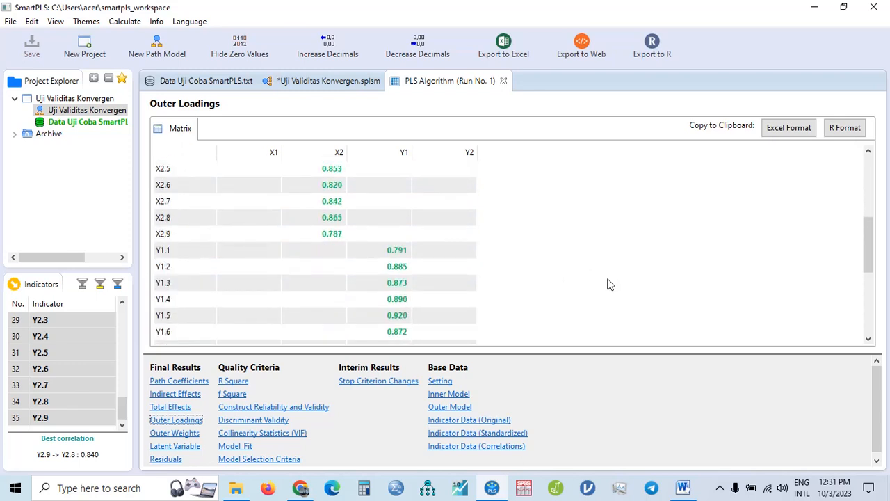
scroll(608, 286, down, 3)
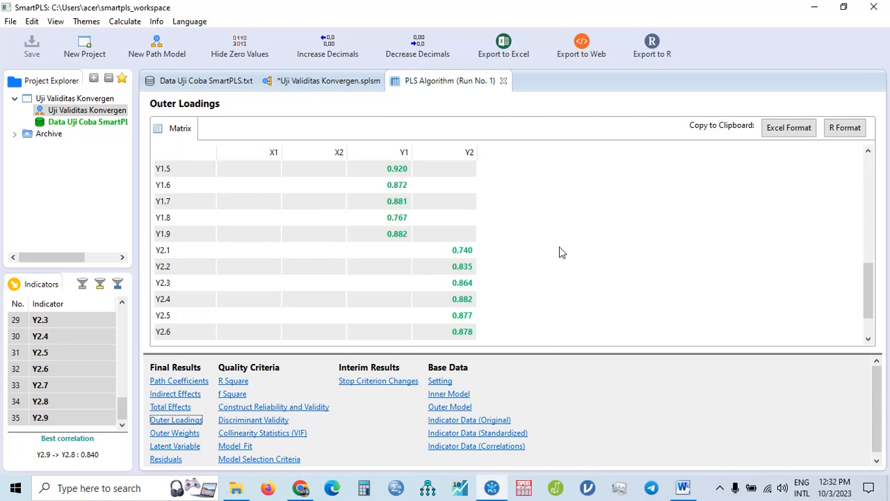
scroll(562, 253, up, 1)
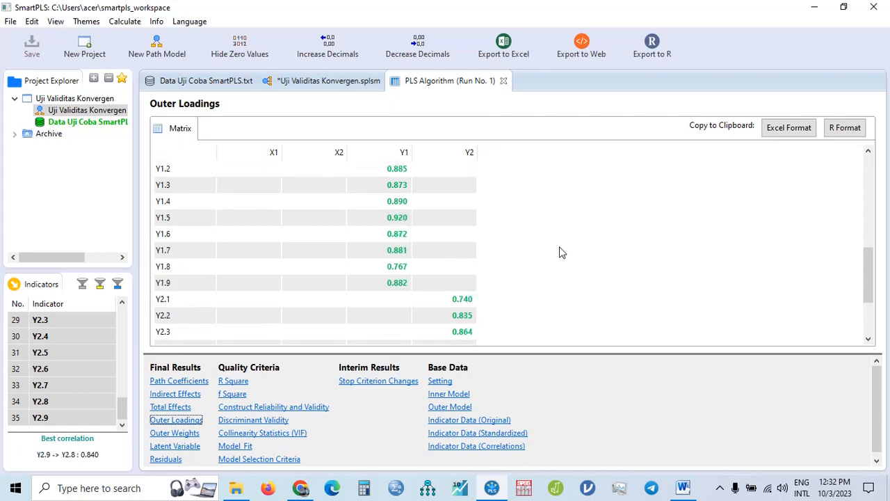
scroll(562, 252, up, 5)
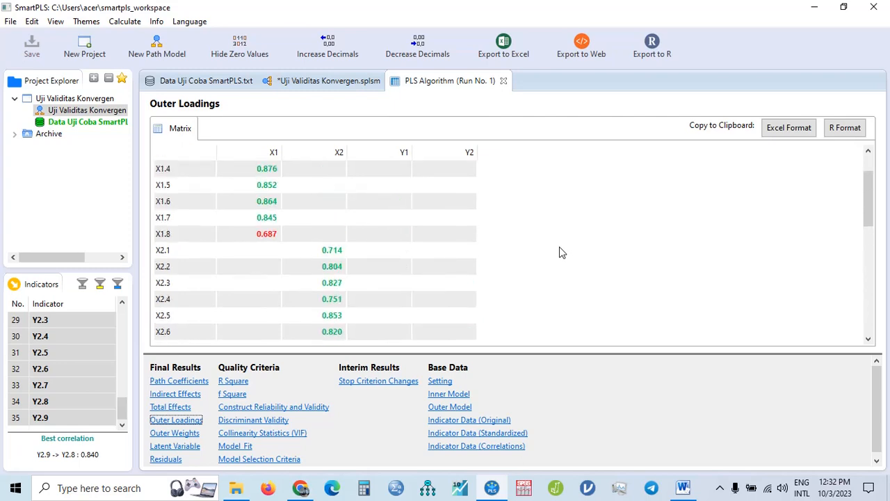
scroll(562, 252, up, 1)
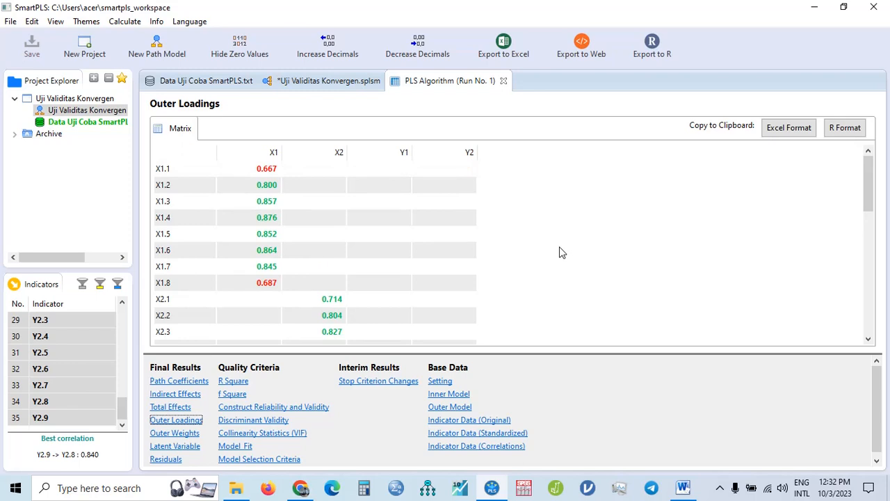